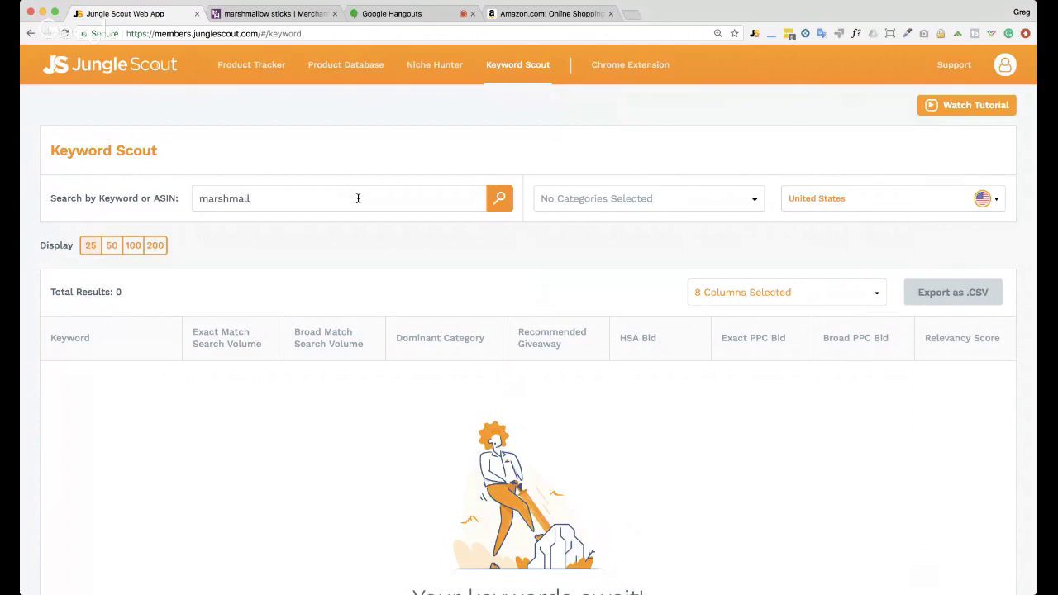
Step: Run a Keyword Scout search for "marshmallow sticks" in the United States and look through the related keywords
key("Return")
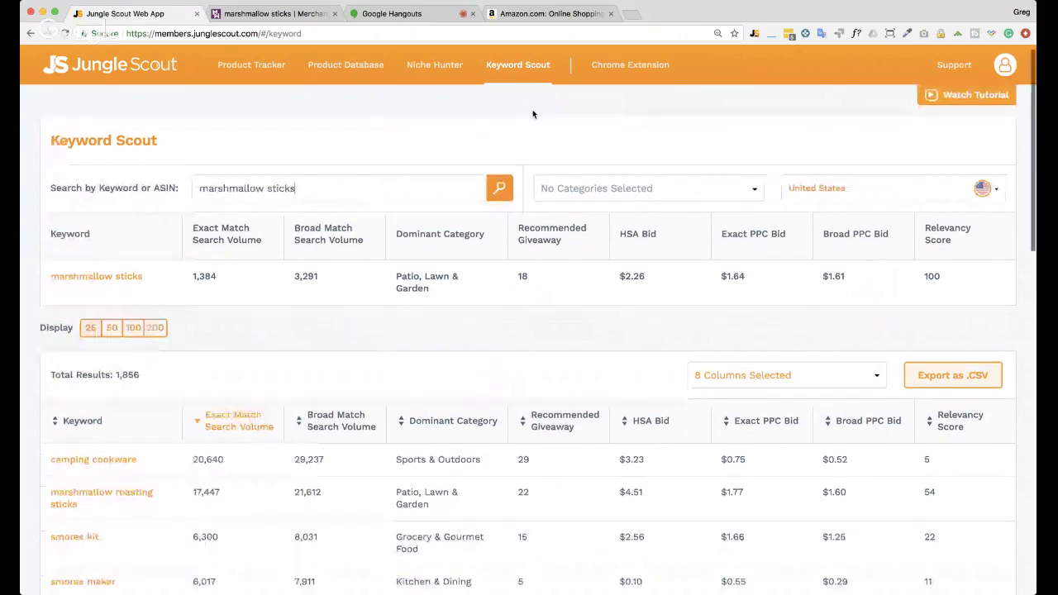
scroll(533, 114, "down", 1)
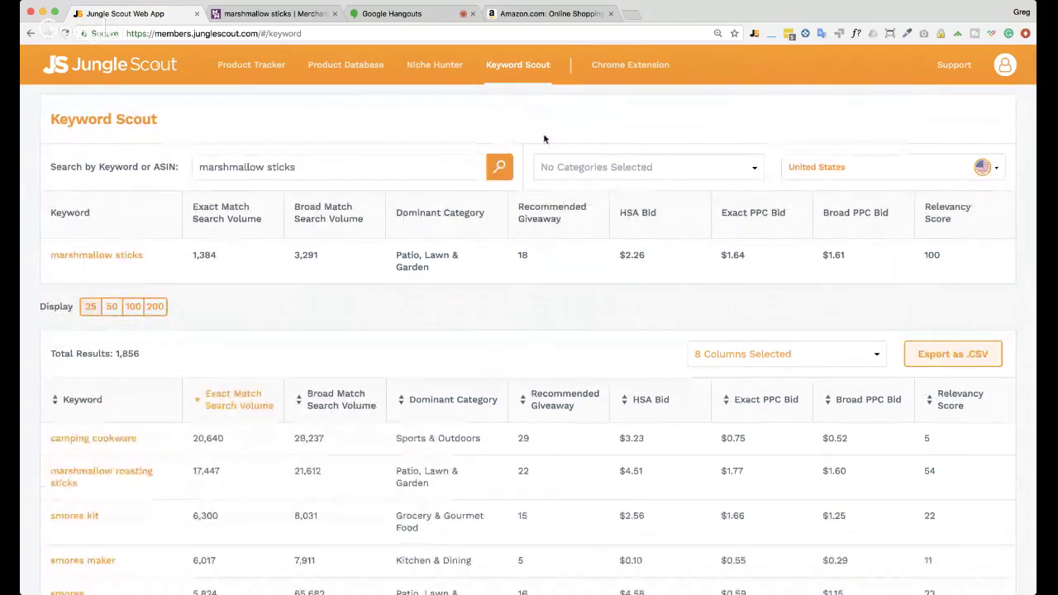
scroll(544, 139, "down", 3)
scroll(544, 139, "up", 3)
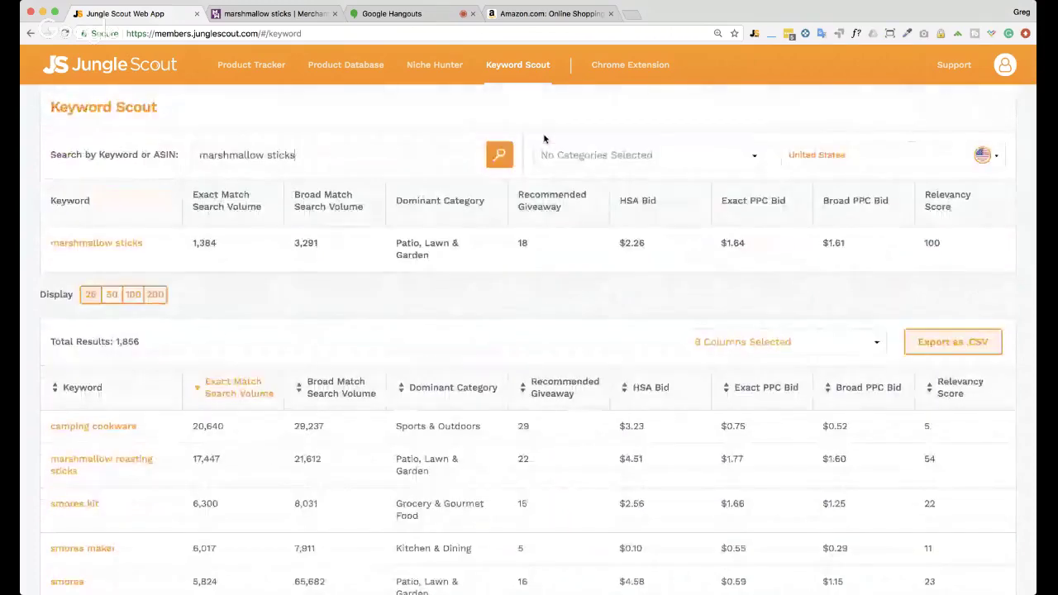
scroll(544, 139, "down", 1)
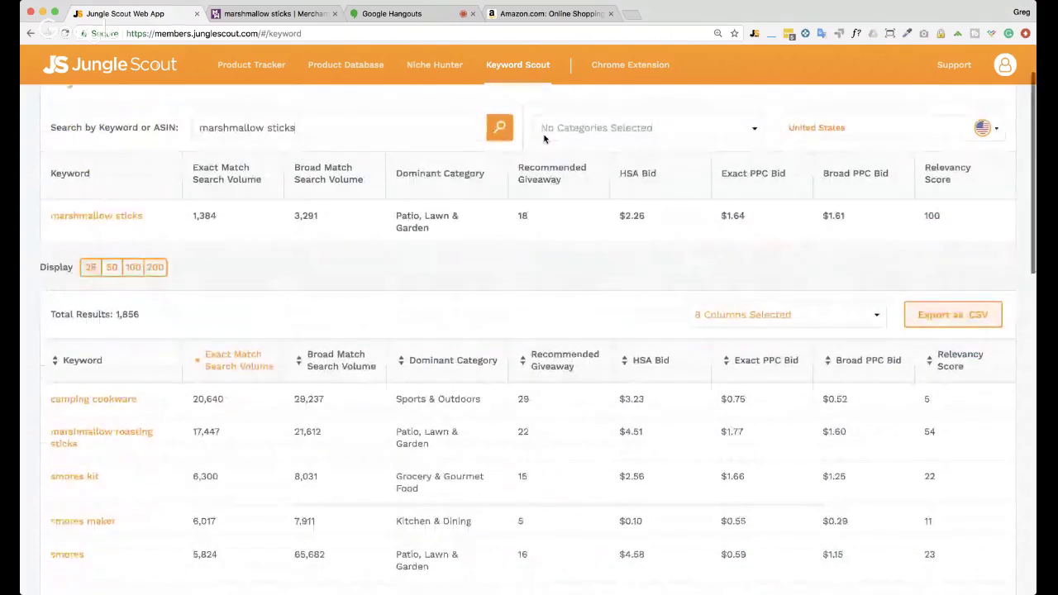
scroll(544, 139, "up", 1)
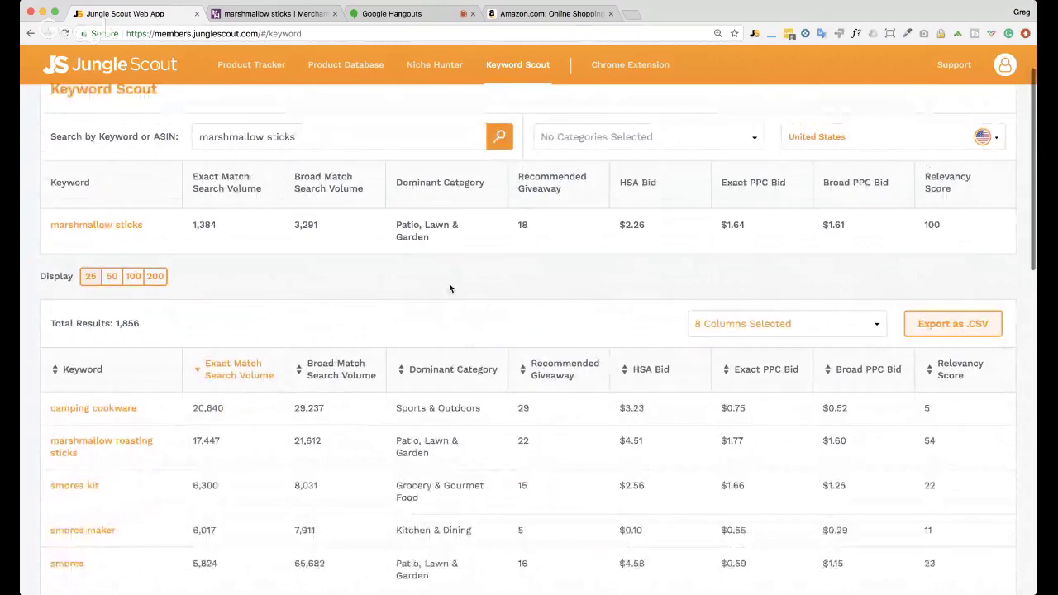
scroll(449, 288, "down", 3)
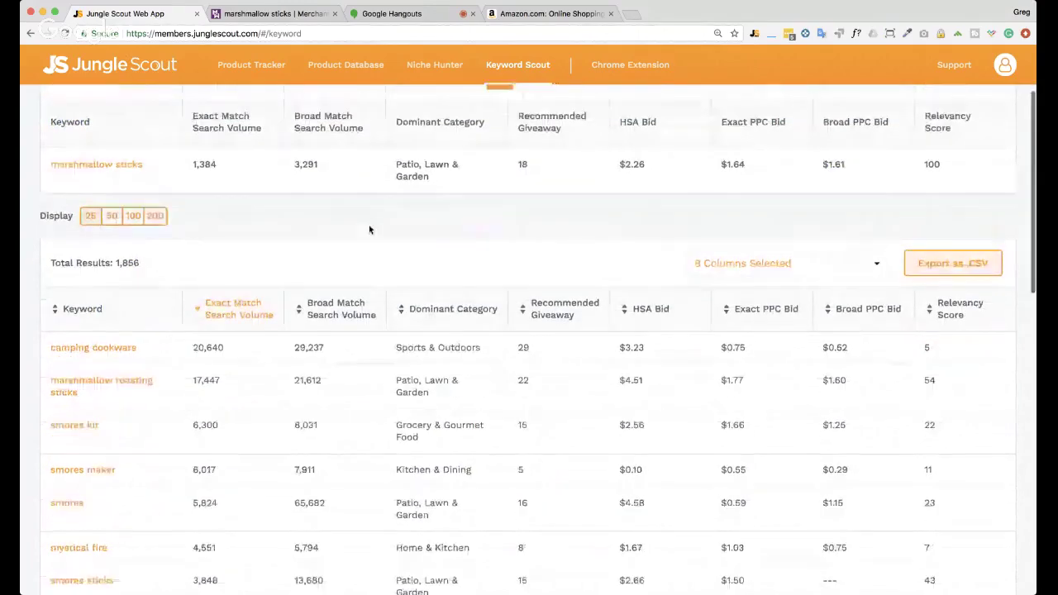
scroll(370, 230, "down", 3)
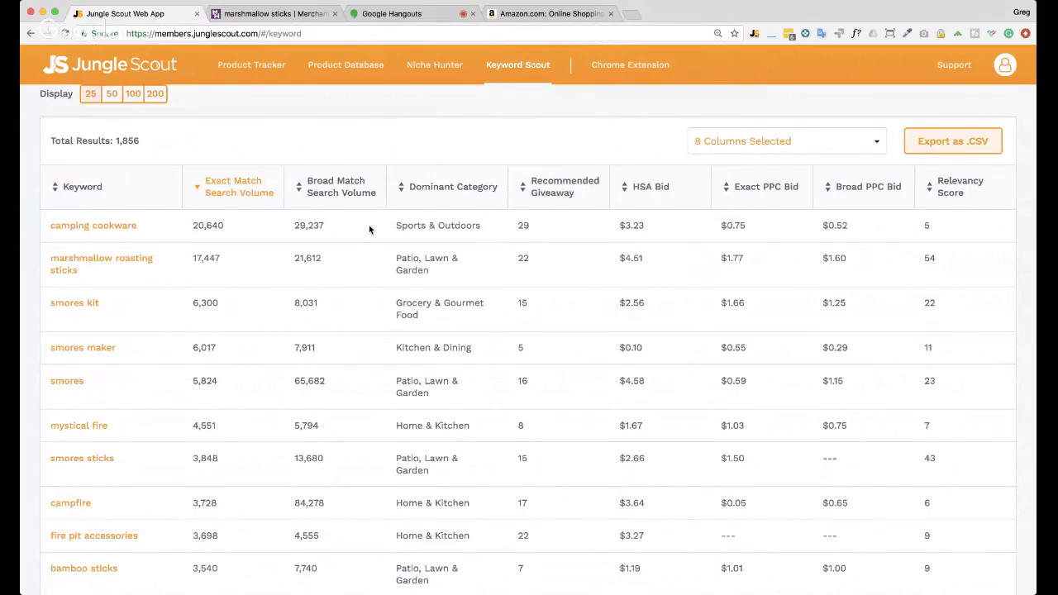
Step: Check the definition of Exact Match Search Volume and compare the main keyword's row with the related keywords
mouse_move(219, 190)
scroll(219, 191, "up", 1)
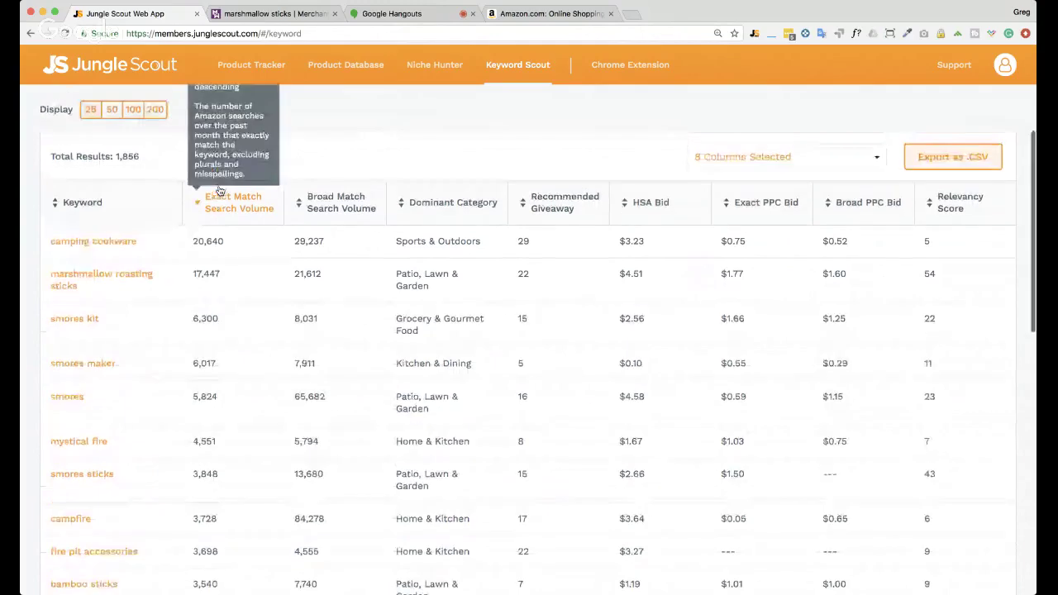
scroll(219, 190, "up", 3)
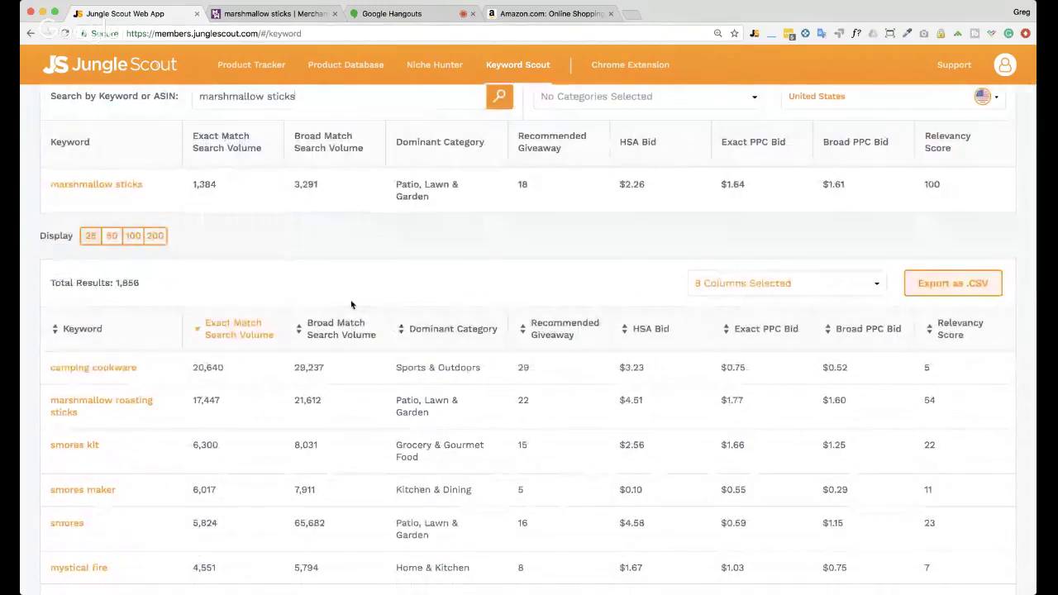
scroll(351, 305, "down", 1)
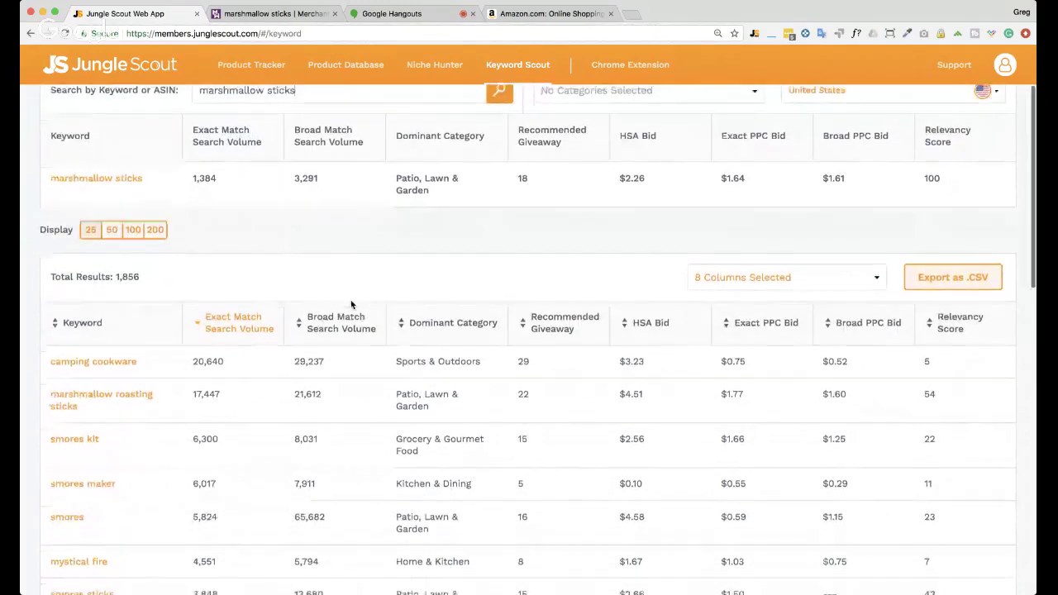
scroll(351, 305, "up", 1)
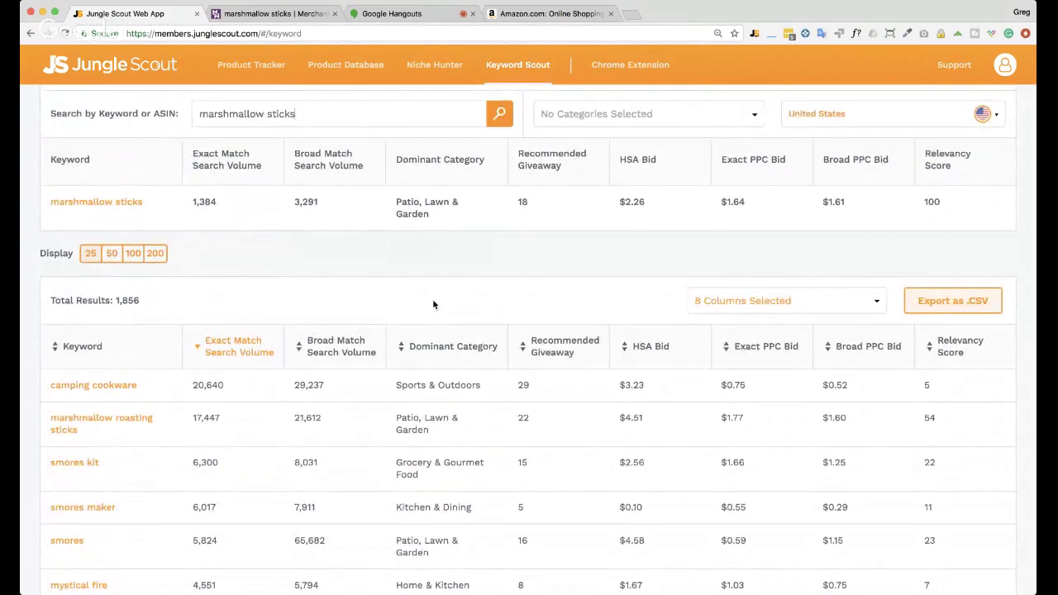
scroll(433, 304, "down", 1)
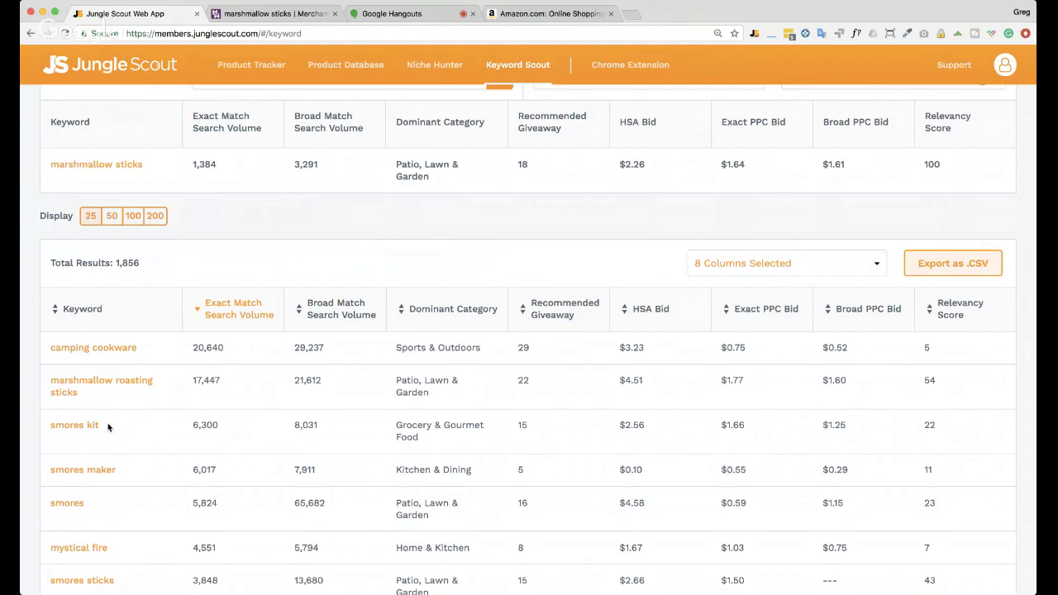
Step: Examine the exact and broad match search volumes of the "smores kit" keyword
double_click(210, 424)
left_click(331, 423, "shift")
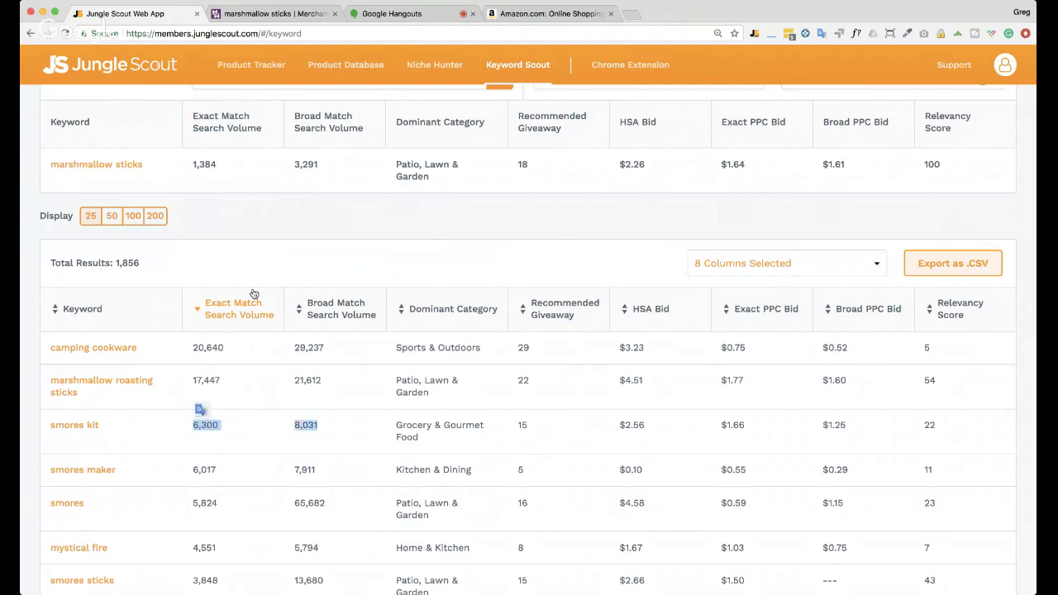
left_click(350, 487)
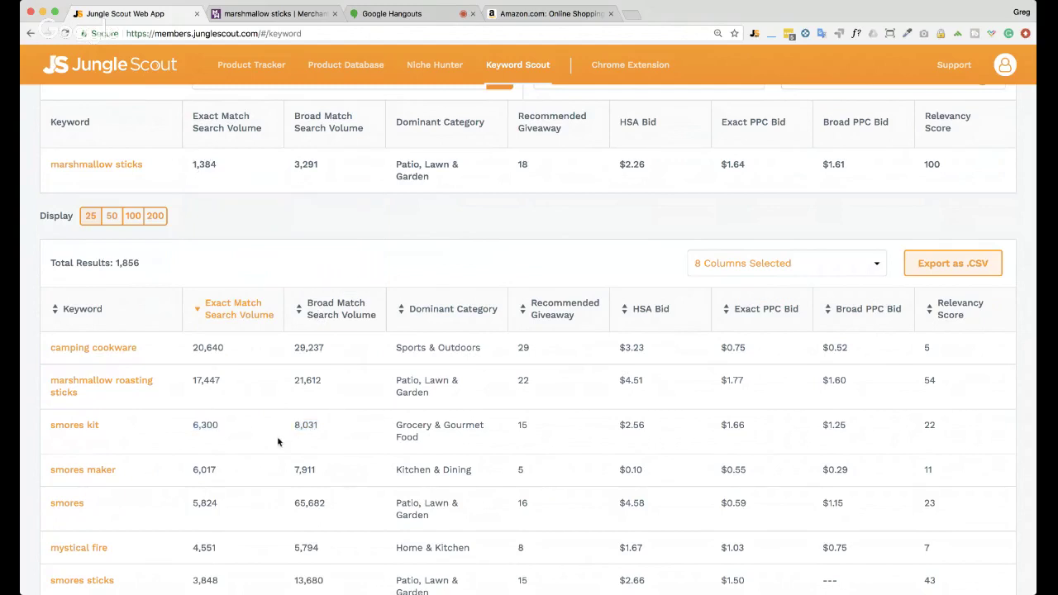
scroll(277, 443, "up", 1)
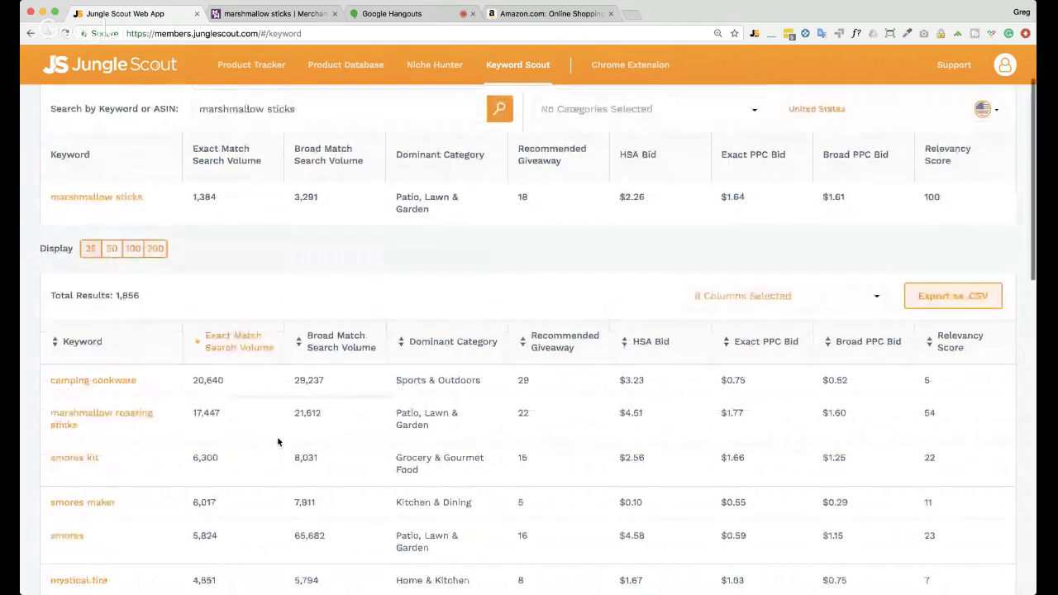
scroll(278, 442, "up", 1)
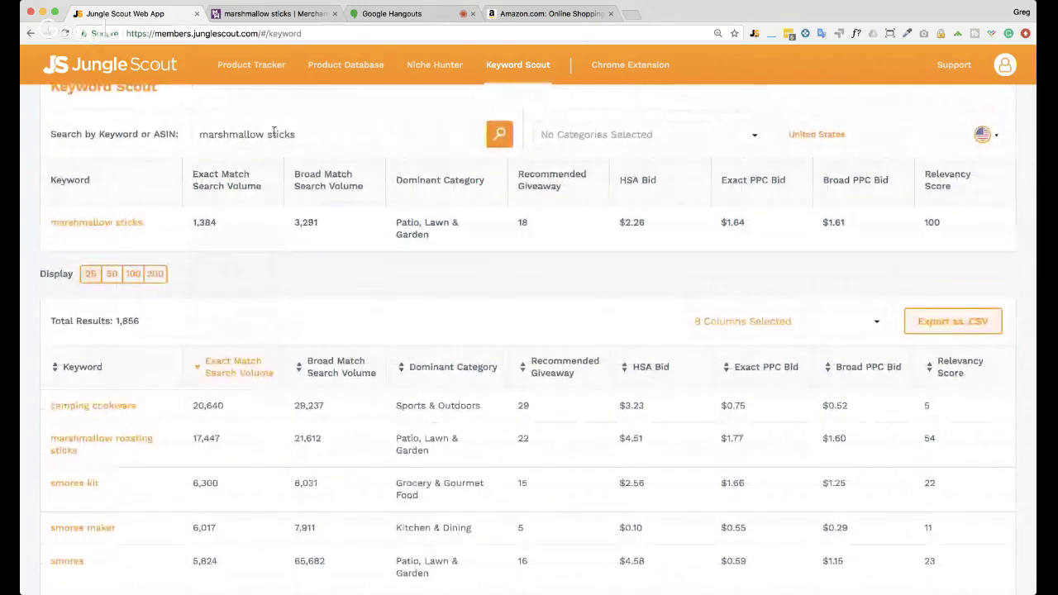
Step: Switch to MerchantWords and compare its US keyword count for "marshmallow sticks" with Jungle Scout's total results
left_click(301, 14)
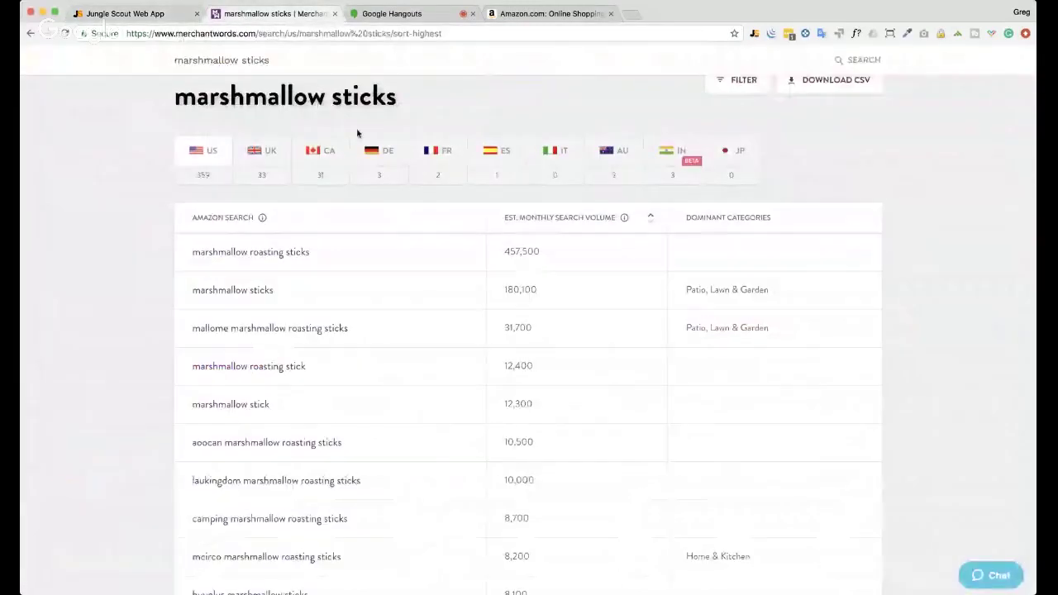
scroll(161, 304, "down", 1)
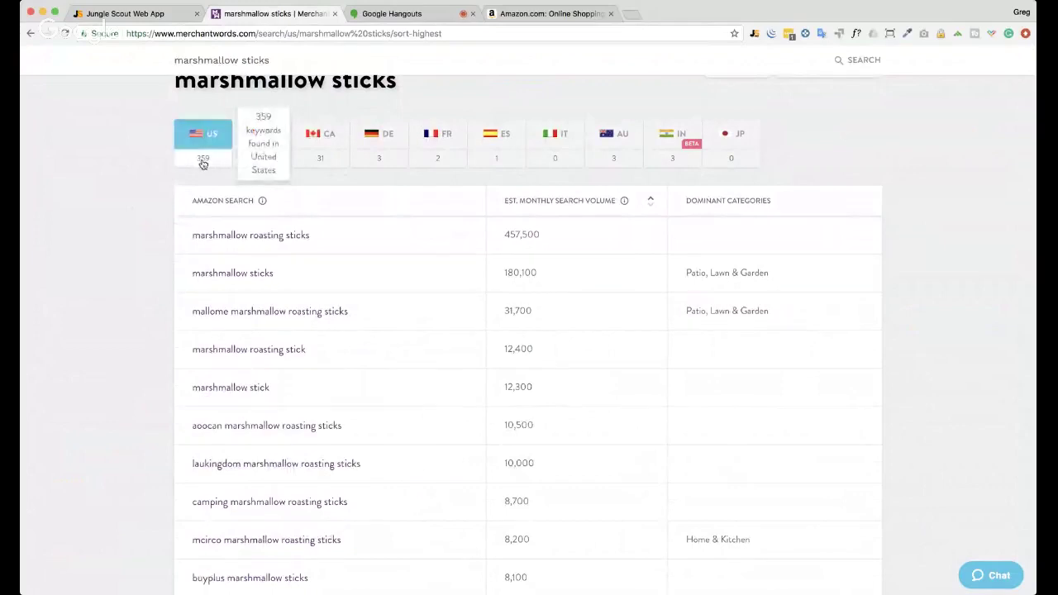
left_click(167, 14)
left_click(248, 13)
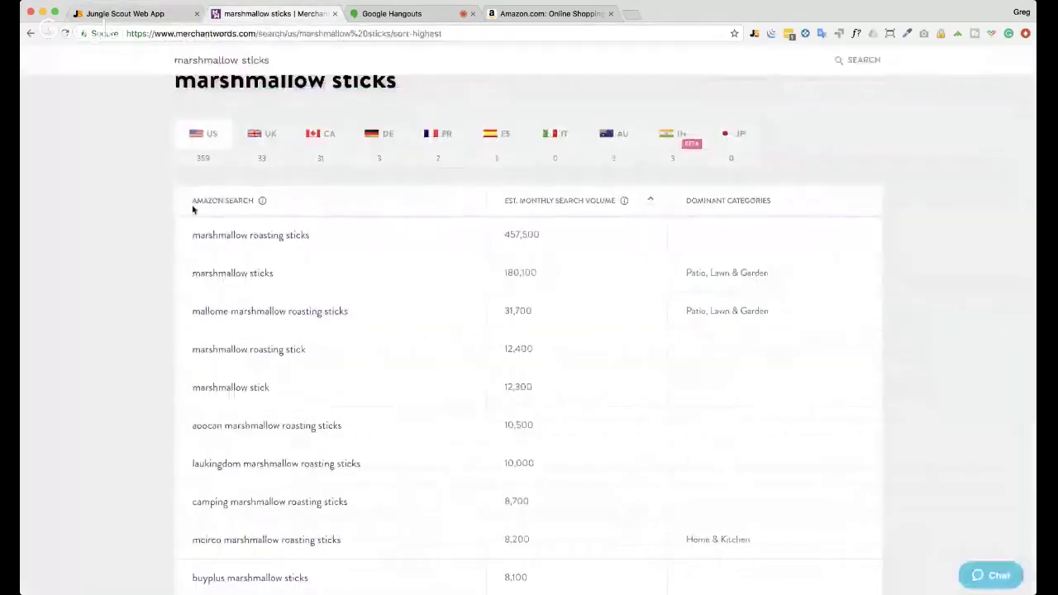
Step: Review the MerchantWords keyword list for "marshmallow sticks", checking the keyword variations and their estimated monthly search volumes
scroll(177, 237, "down", 2)
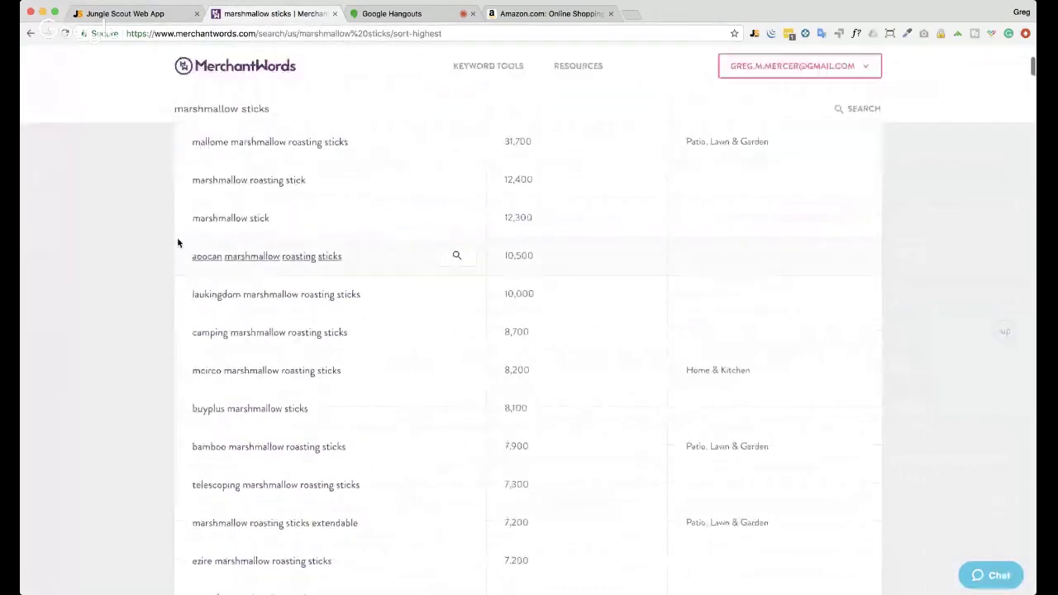
scroll(177, 237, "down", 3)
scroll(142, 276, "down", 3)
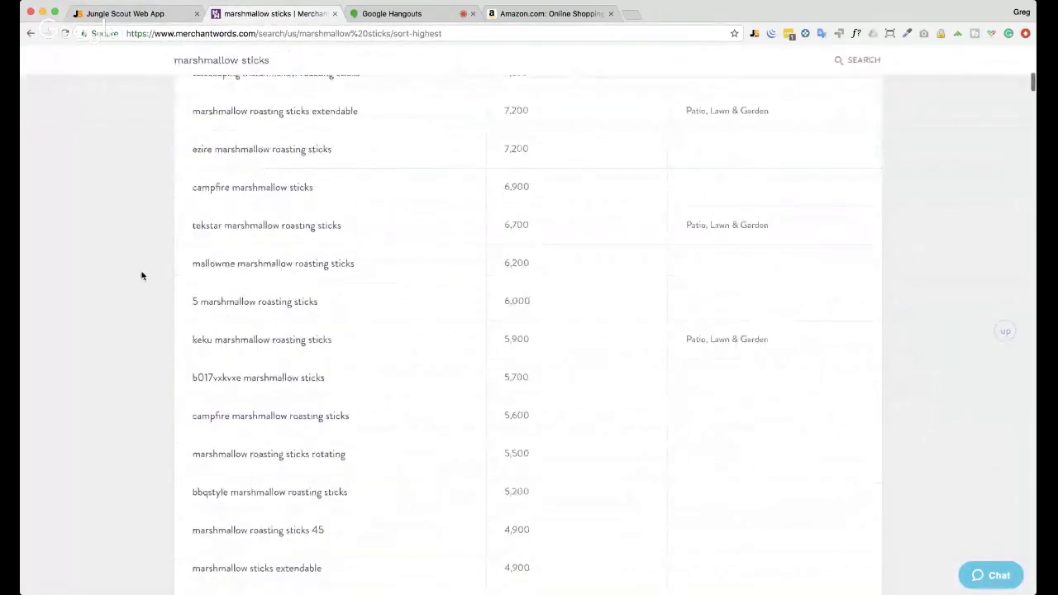
scroll(142, 275, "down", 7)
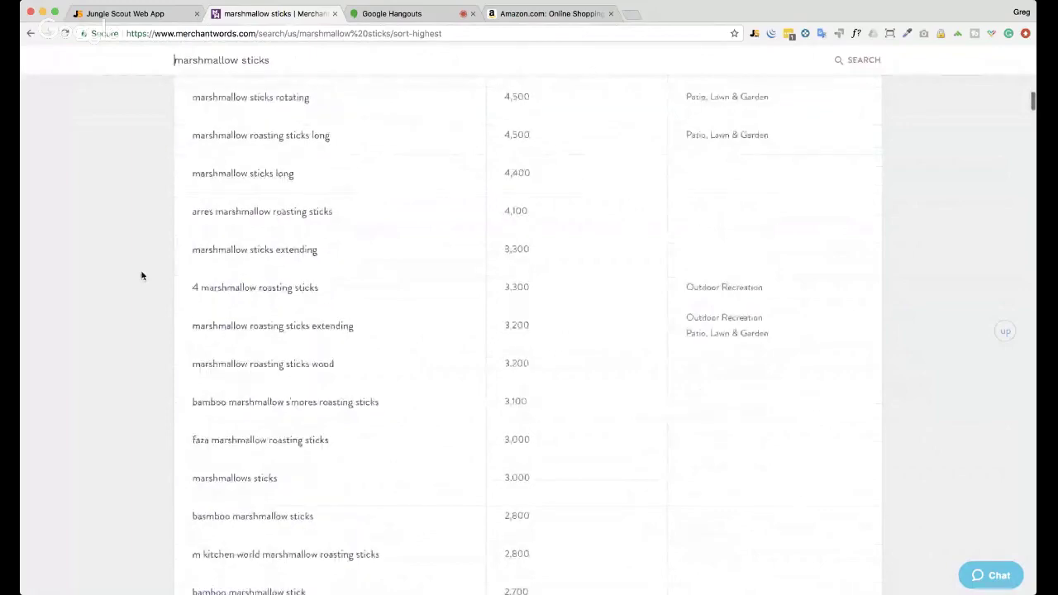
scroll(142, 275, "down", 5)
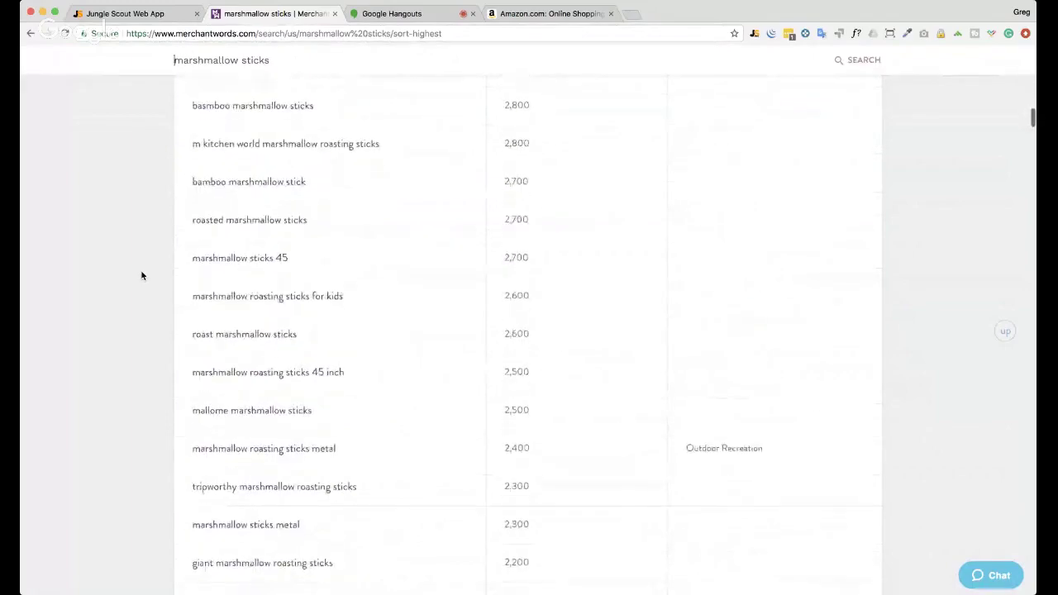
scroll(142, 275, "down", 1)
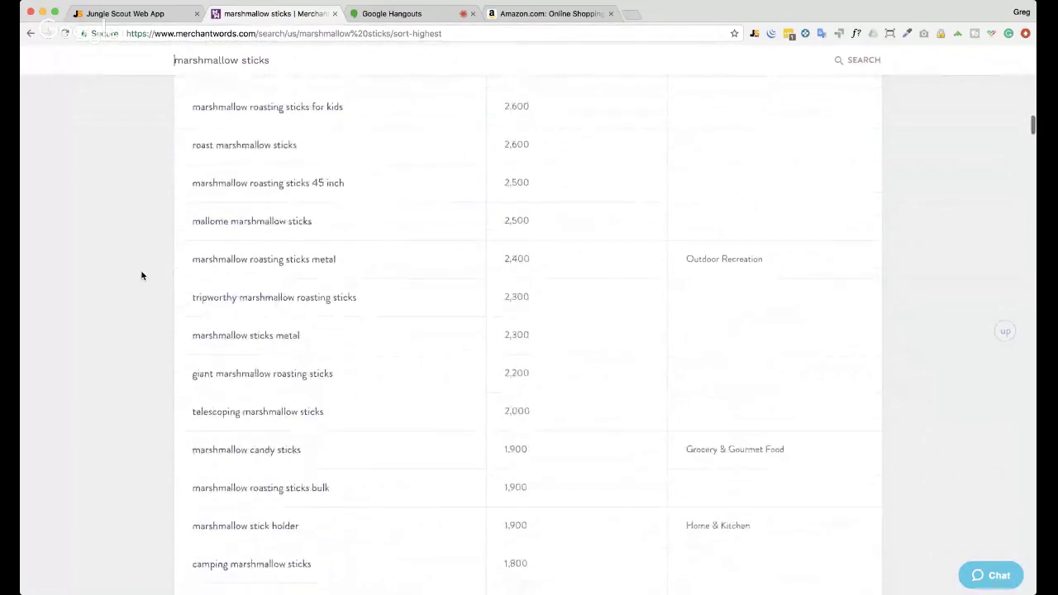
Step: Return to Jungle Scout and review the first page of related keywords, noting ones such as "smores kit" that lack the searched phrase
left_click(135, 16)
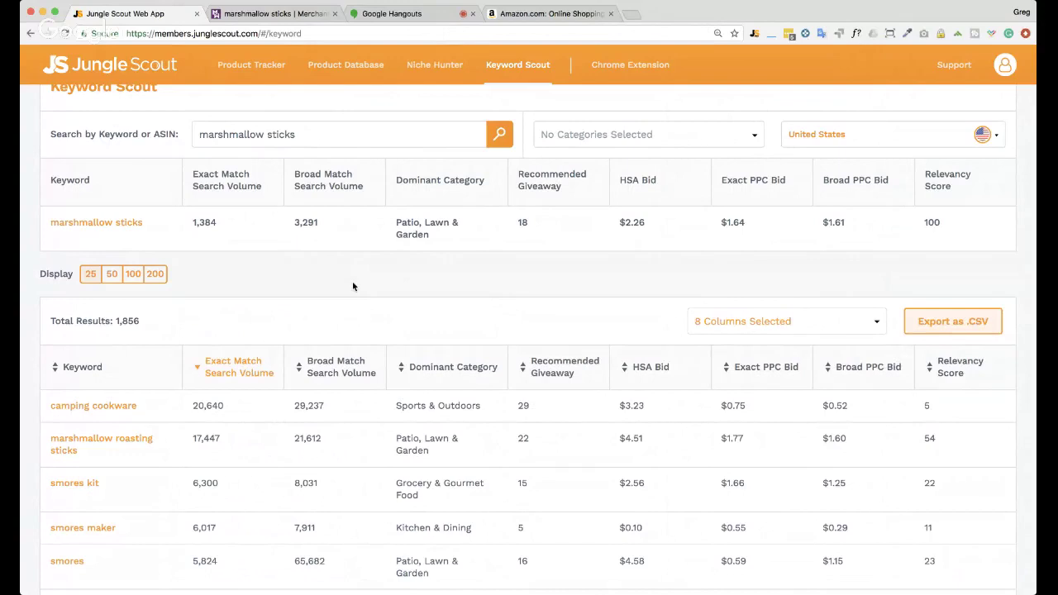
scroll(353, 286, "down", 2)
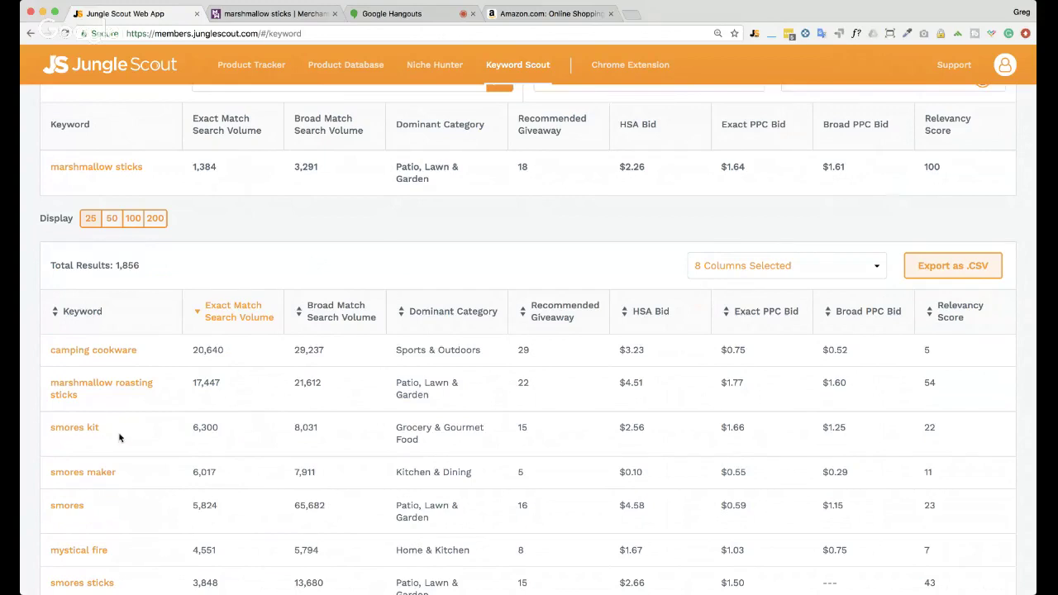
left_click_drag(100, 428, 52, 441)
scroll(189, 435, "down", 5)
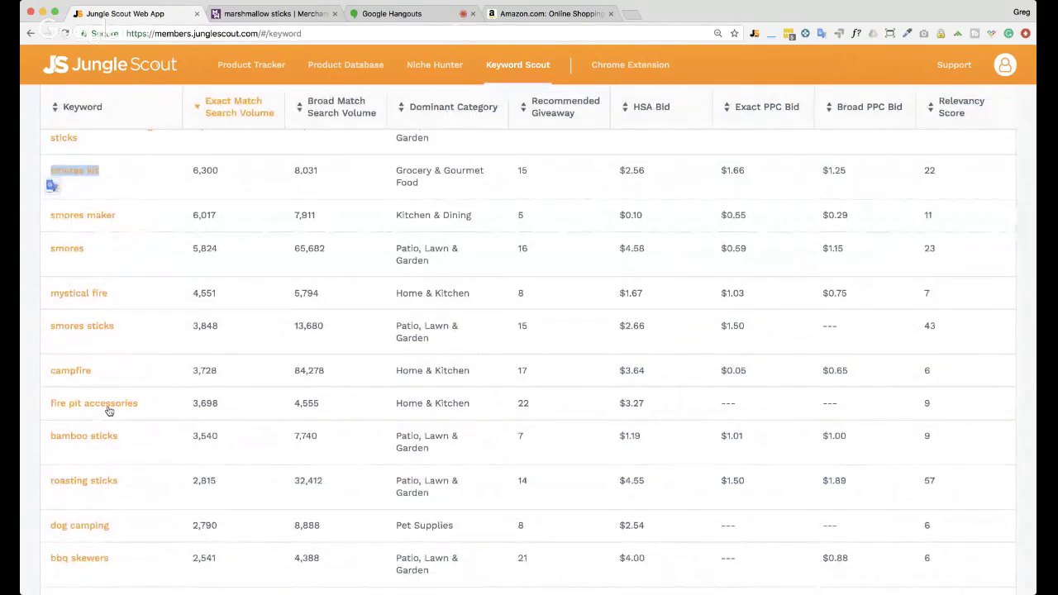
scroll(350, 378, "down", 3)
scroll(349, 378, "down", 5)
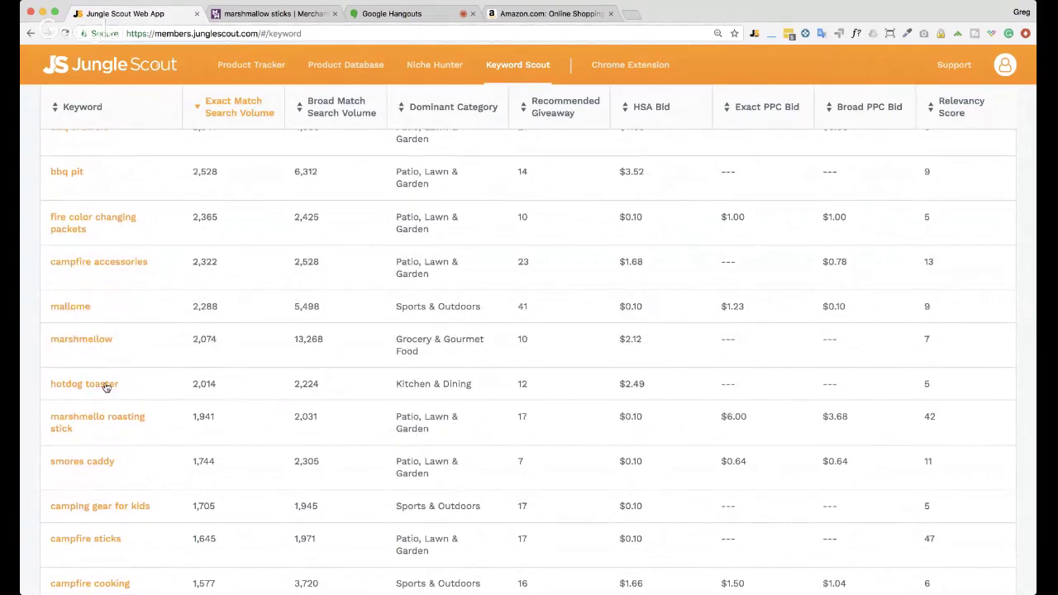
scroll(272, 386, "down", 3)
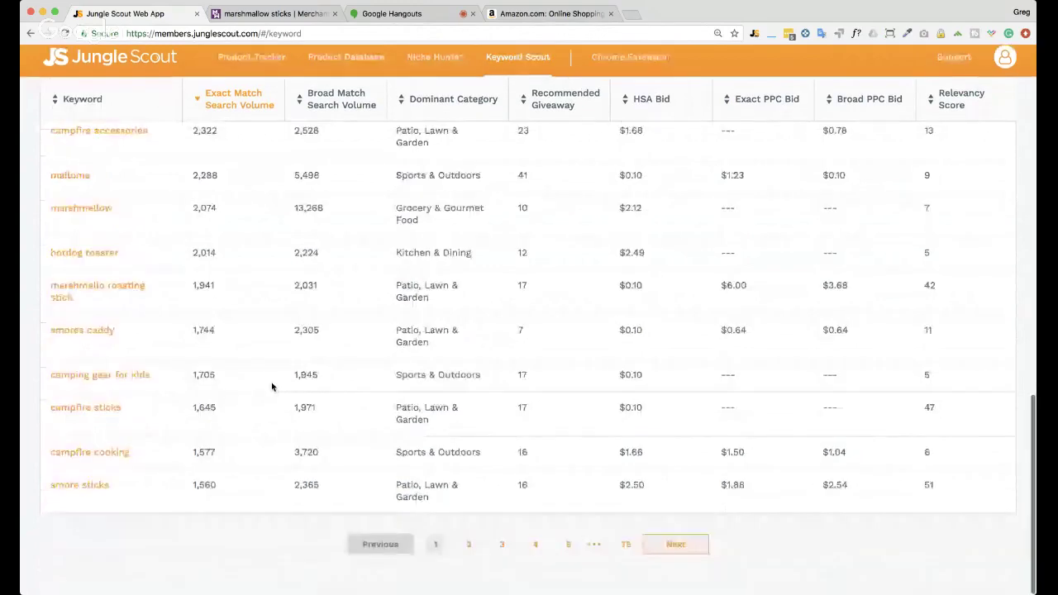
scroll(272, 386, "up", 15)
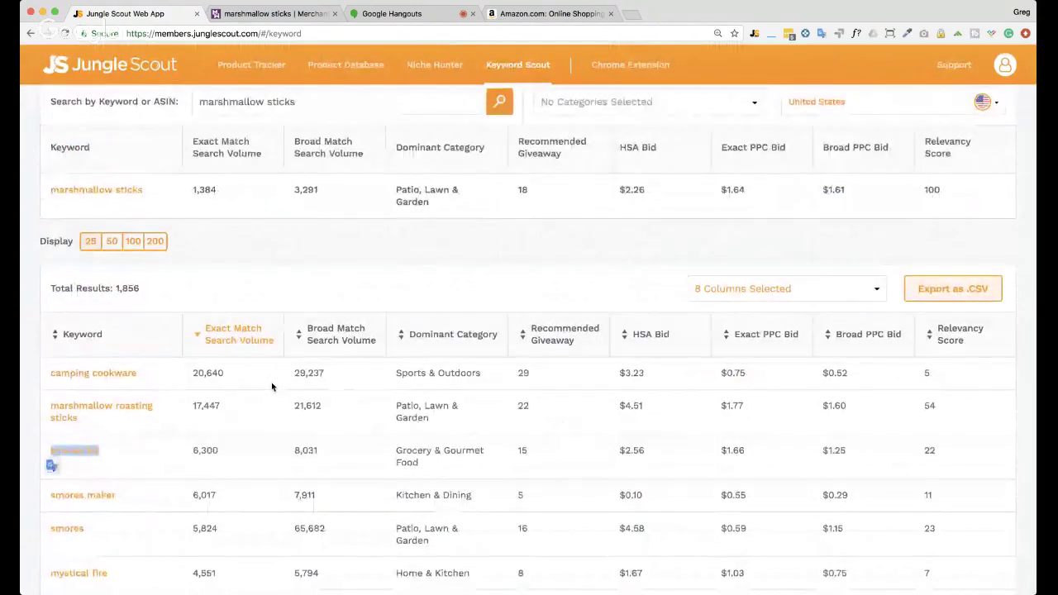
Step: Examine the recommended giveaway and the HSA, exact PPC and broad PPC bids for "camping cookware"
scroll(424, 472, "down", 2)
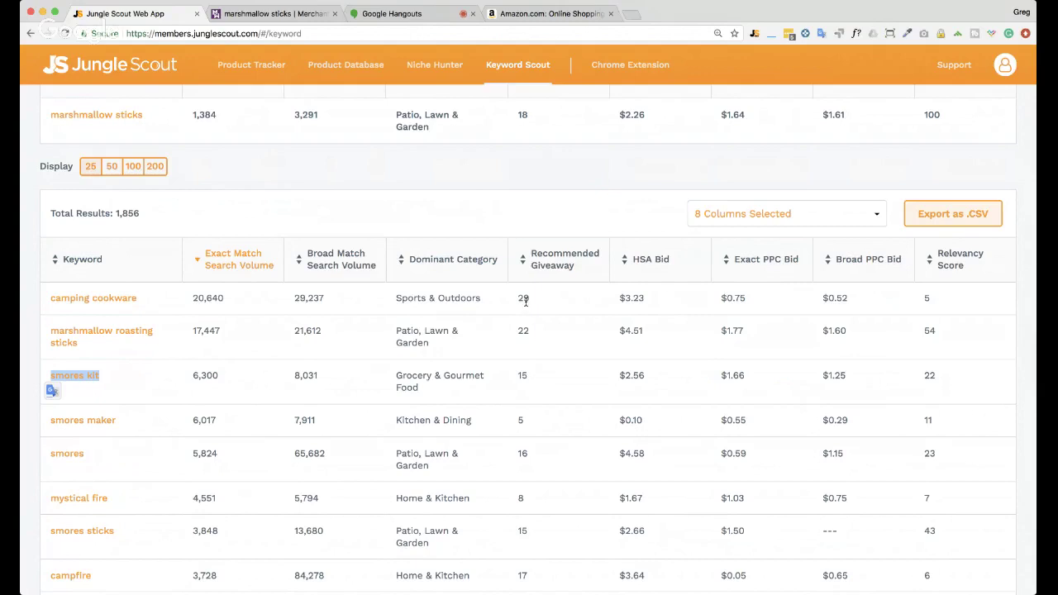
double_click(525, 299)
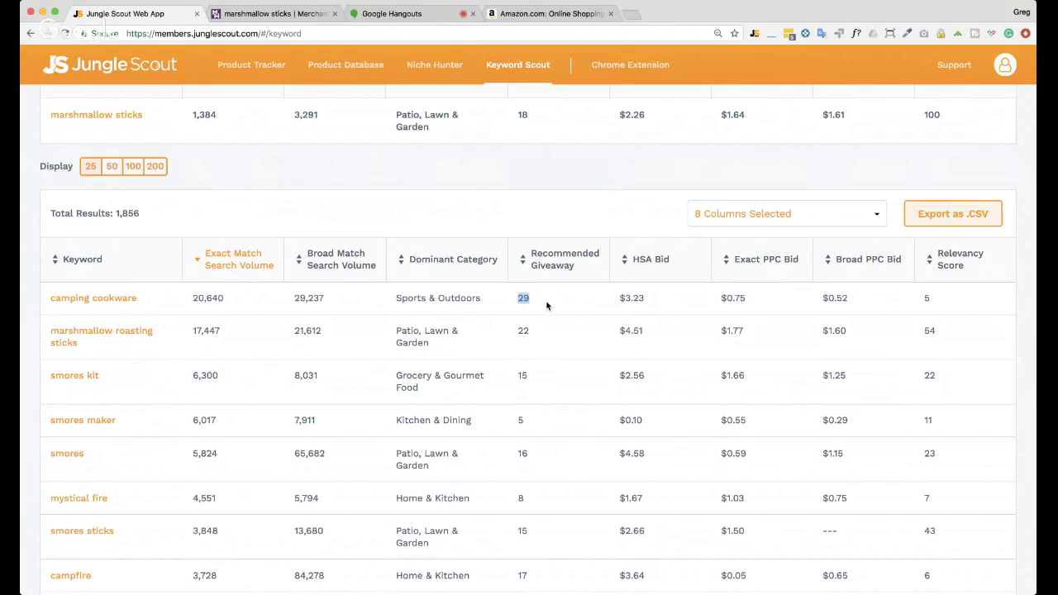
left_click_drag(603, 306, 876, 308)
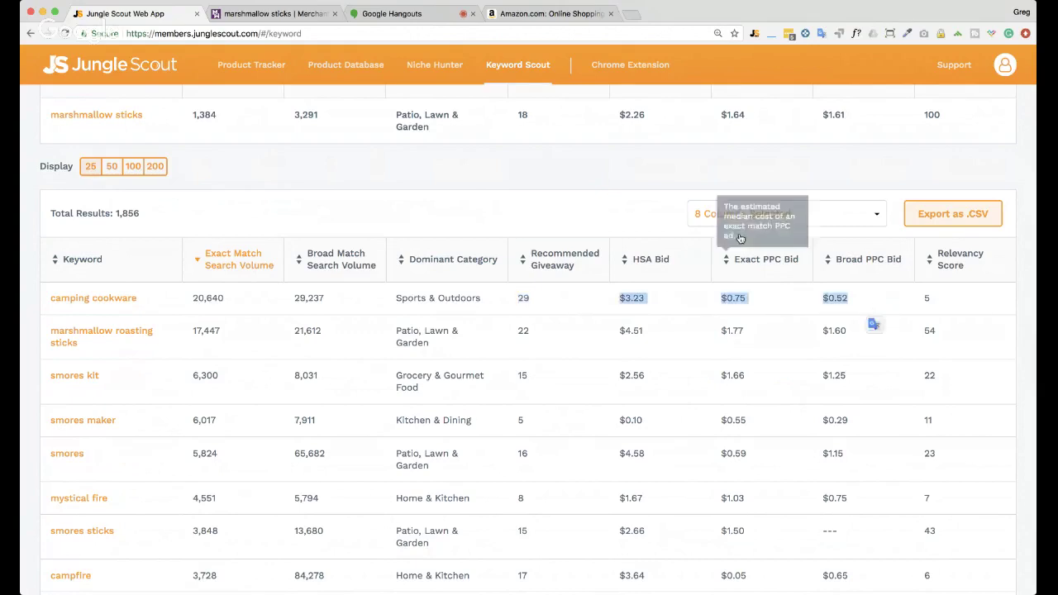
left_click(652, 172)
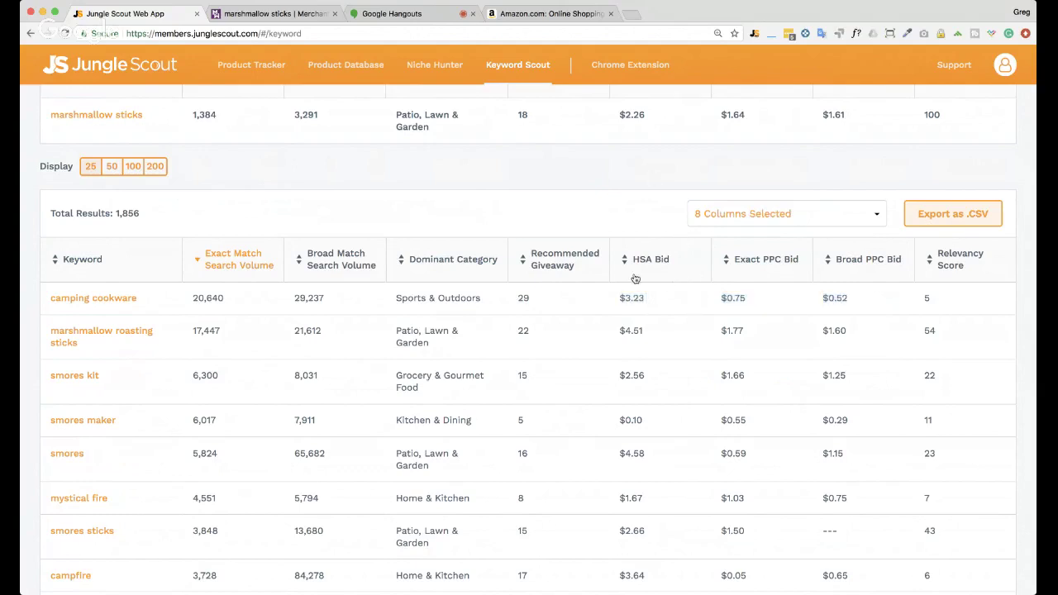
Step: Switch to Amazon and search all departments for "marshmallow sticks"
left_click(553, 14)
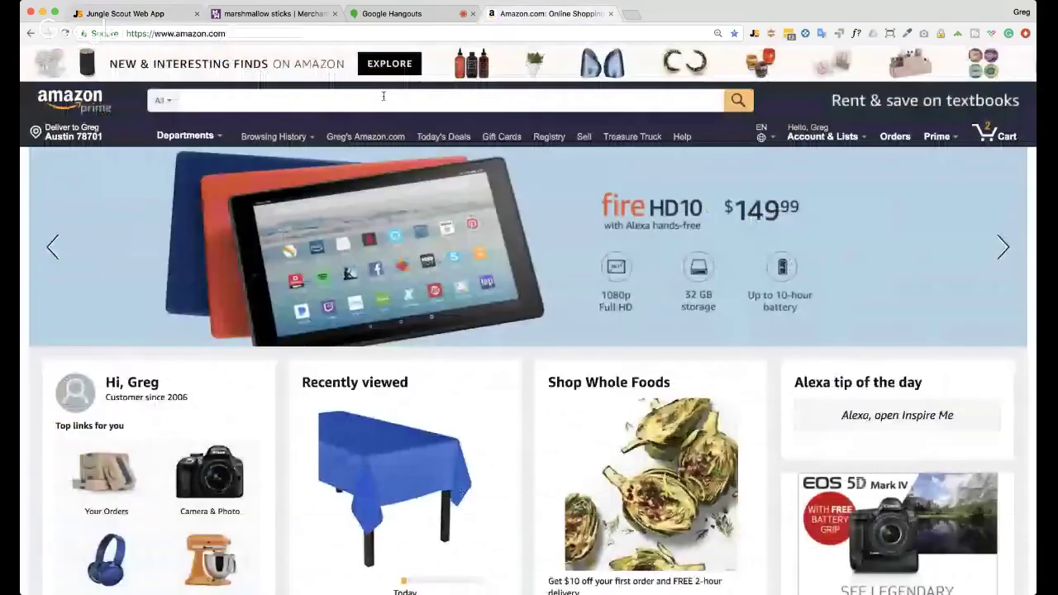
left_click(362, 100)
type("marshmallow sticks")
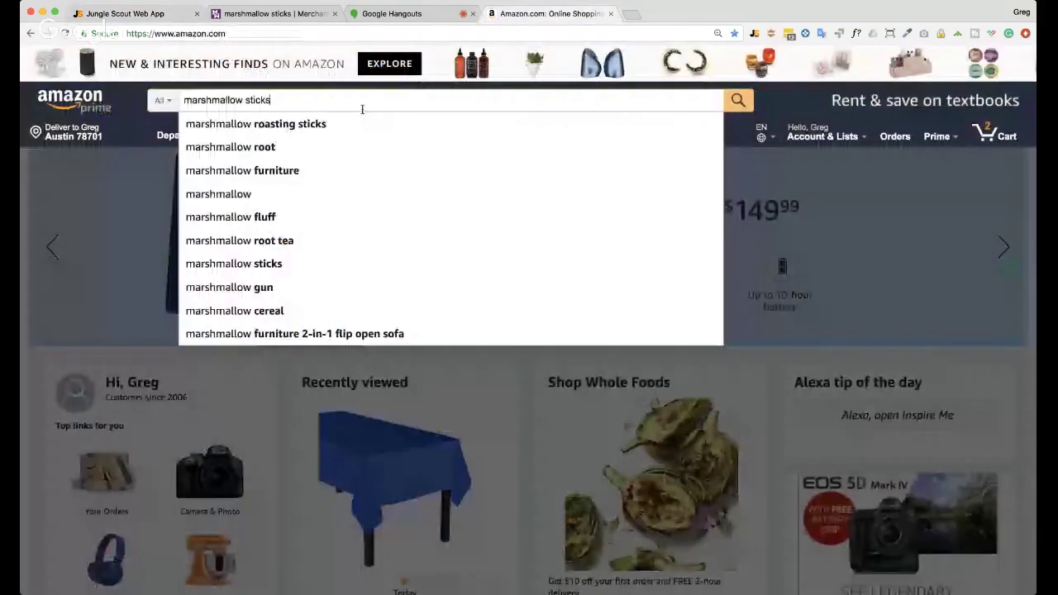
key("Return")
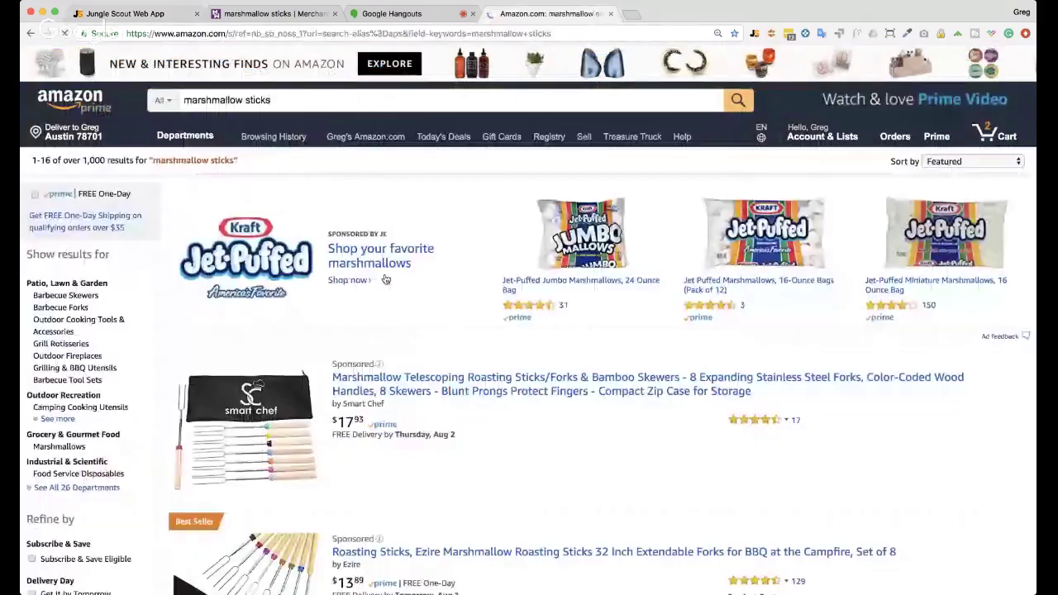
Step: Check the PPC bids in Jungle Scout against the sponsored "marshmallow sticks" listings on Amazon
left_click(137, 15)
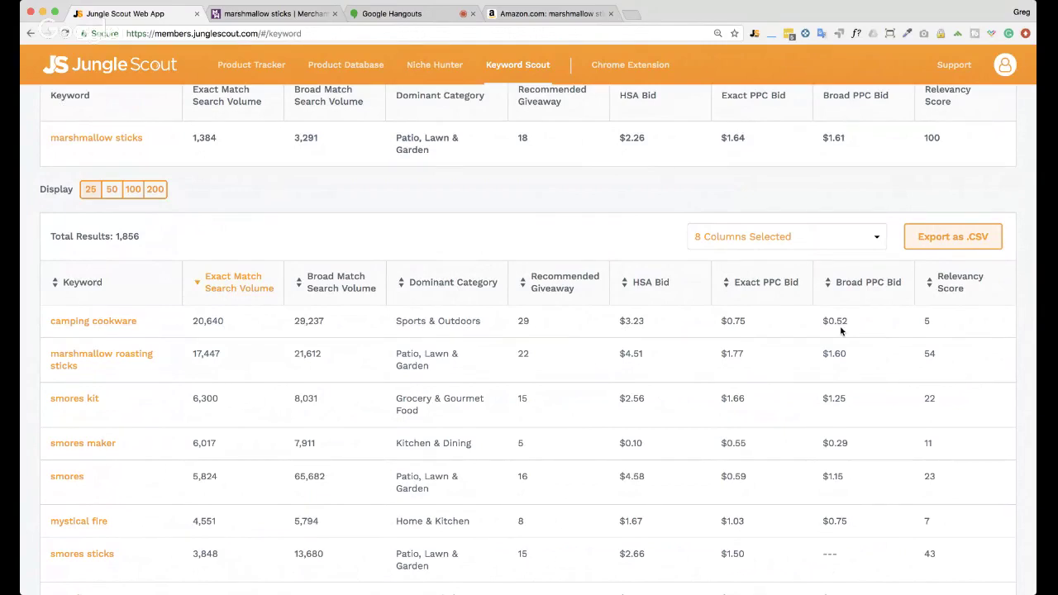
left_click(549, 14)
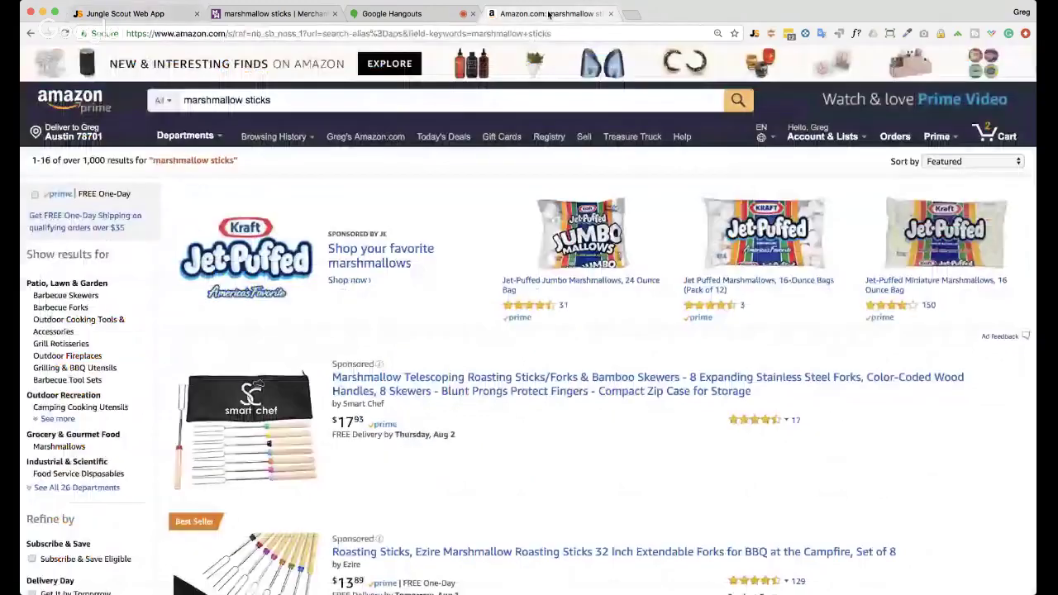
scroll(356, 165, "down", 3)
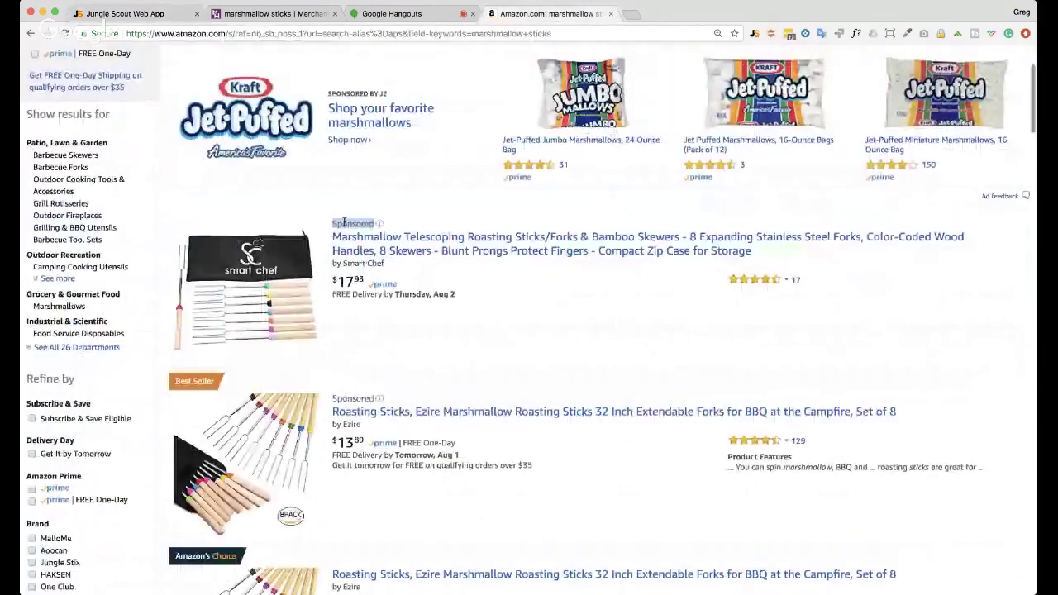
Step: Return to Jungle Scout and look over the related keywords, ending at the Keyword Scout search form
left_click(163, 17)
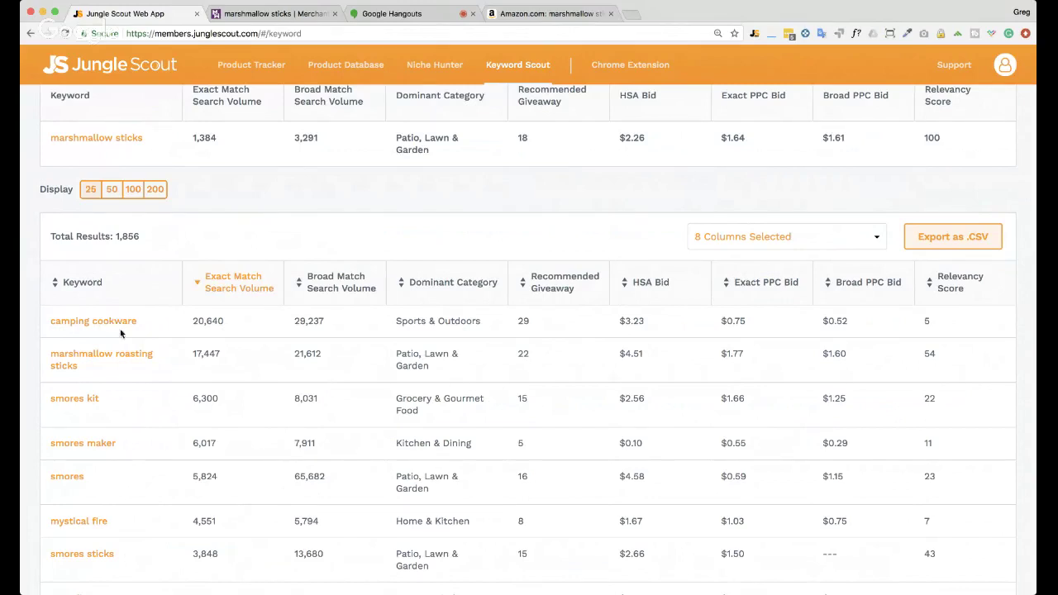
scroll(401, 437, "down", 1)
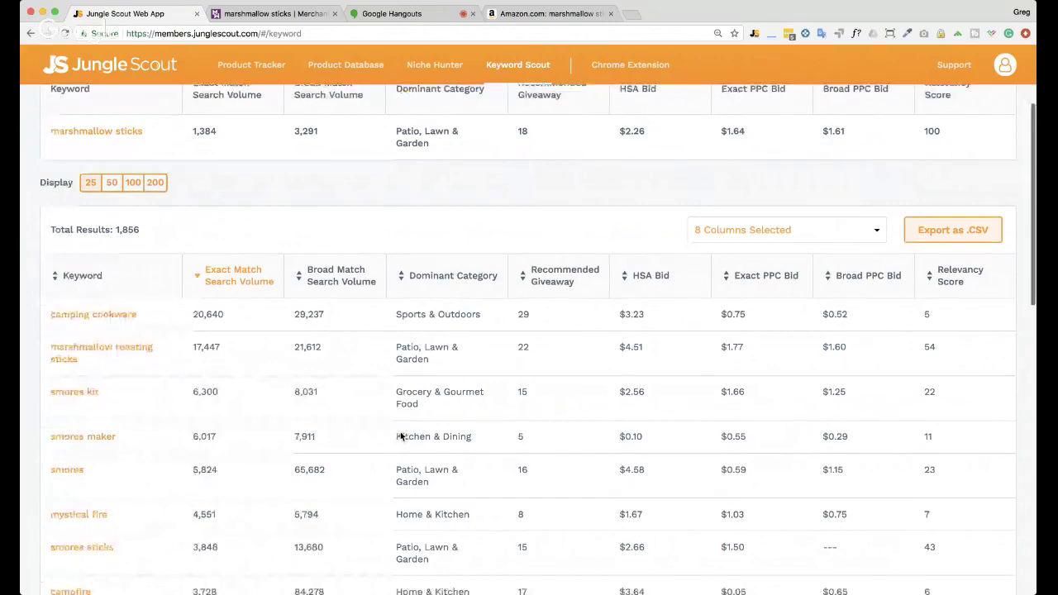
scroll(401, 436, "down", 3)
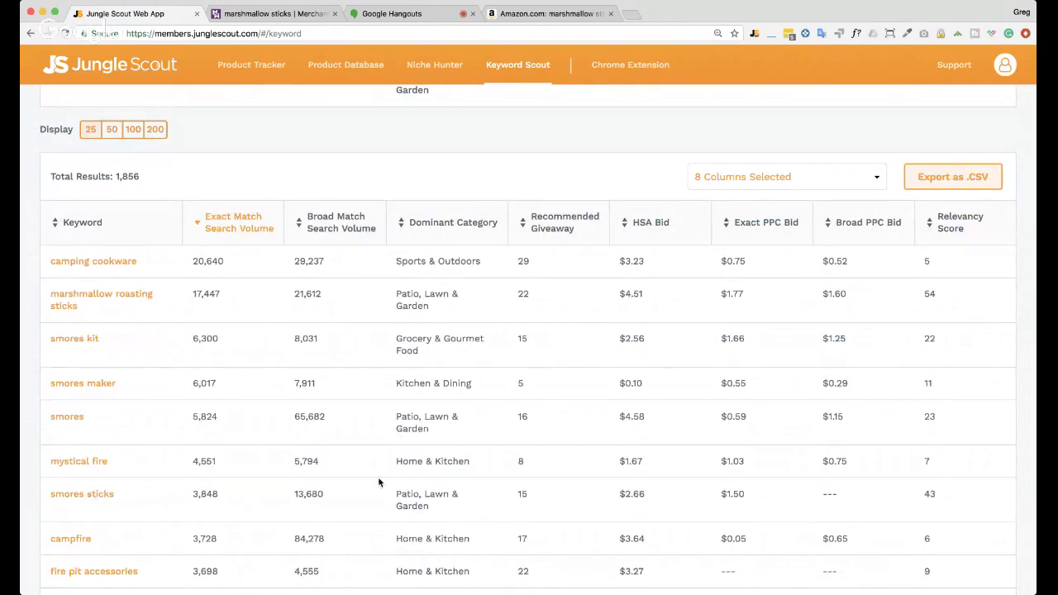
scroll(379, 483, "up", 3)
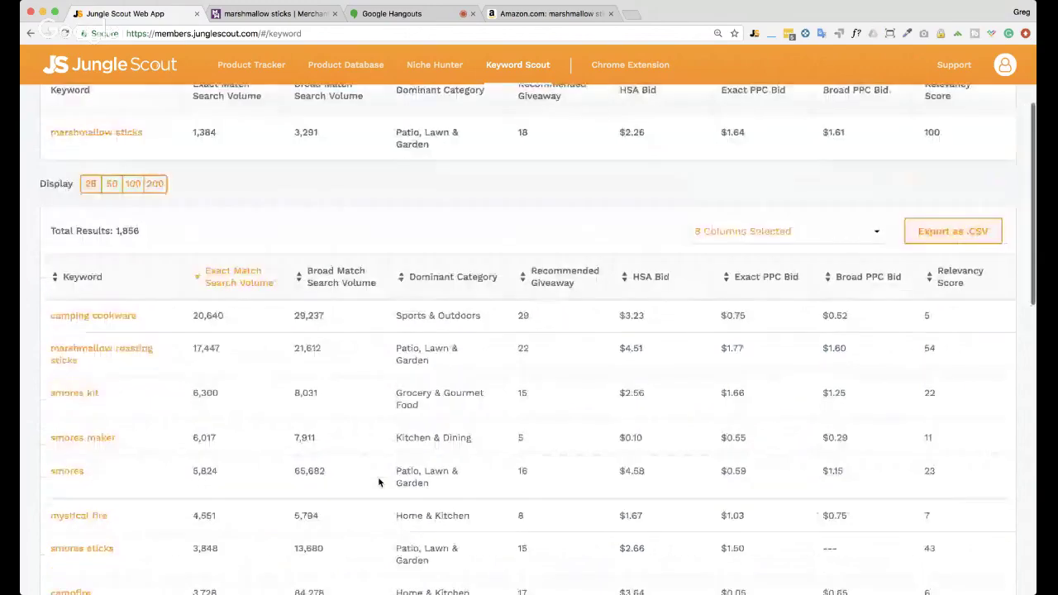
scroll(379, 482, "up", 3)
scroll(378, 482, "up", 2)
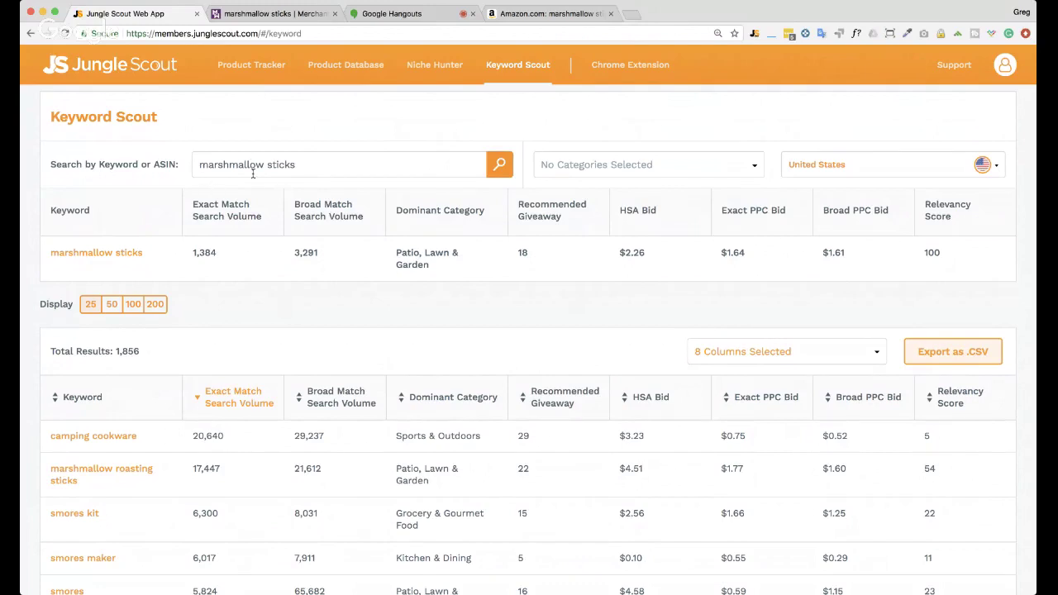
Step: Compare the exact match search volume of the searched keyword "marshmallow sticks" with that of "marshmallow roasting sticks"
triple_click(276, 165)
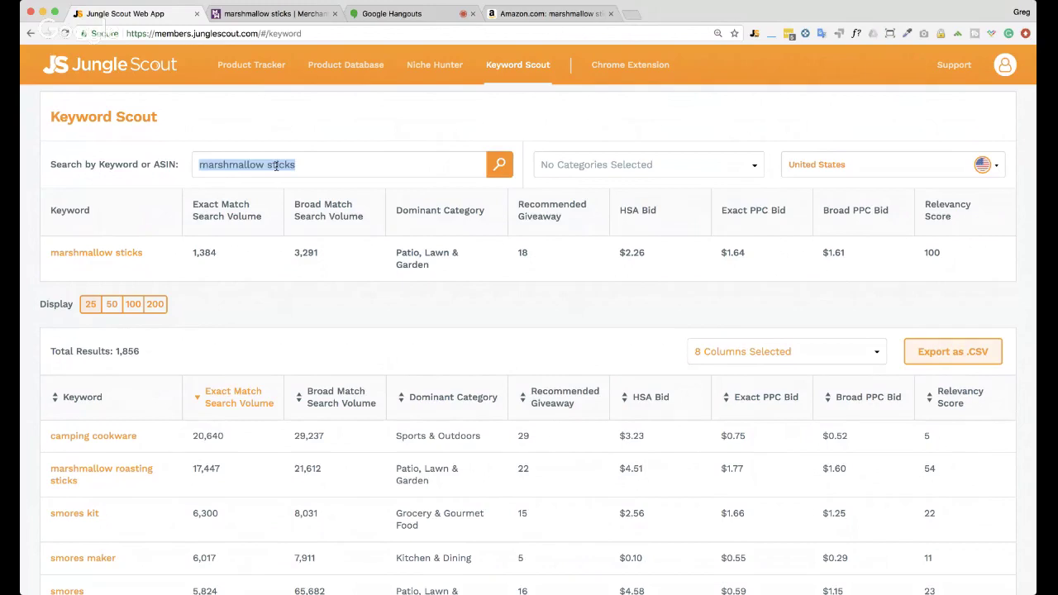
left_click(332, 170)
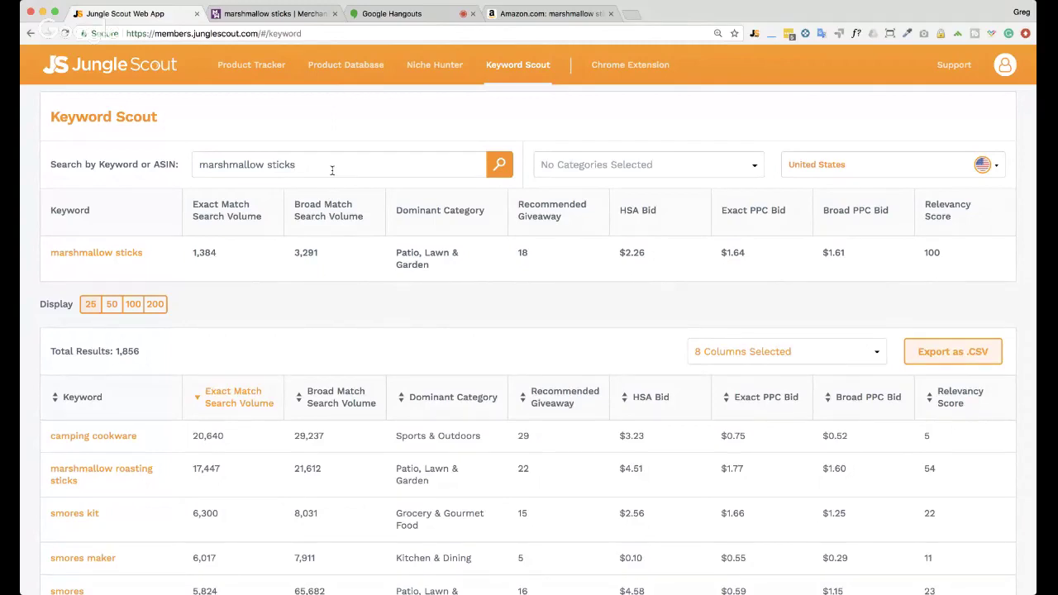
scroll(333, 169, "down", 1)
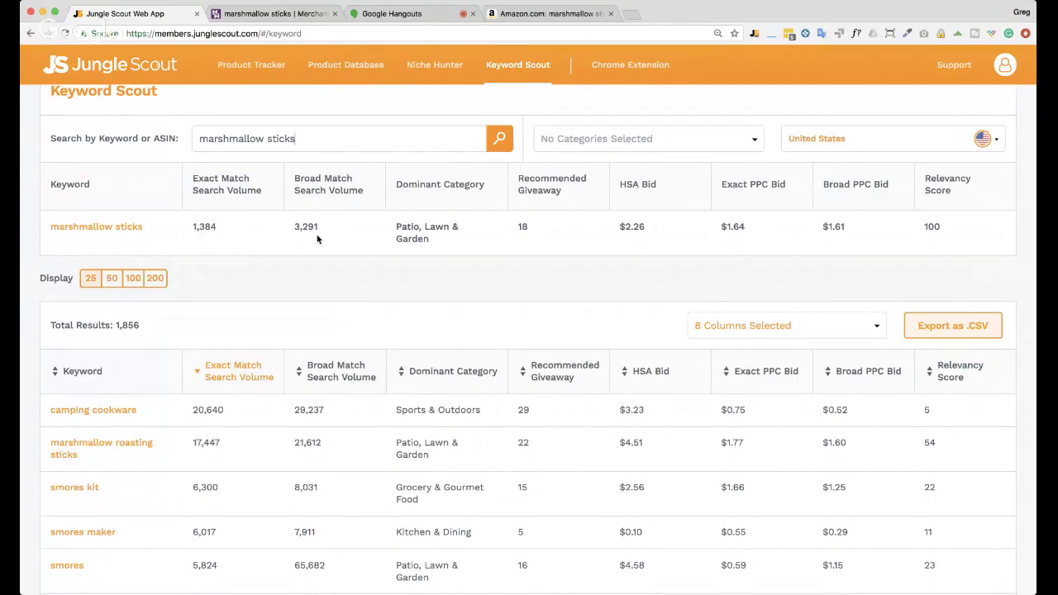
scroll(319, 258, "down", 1)
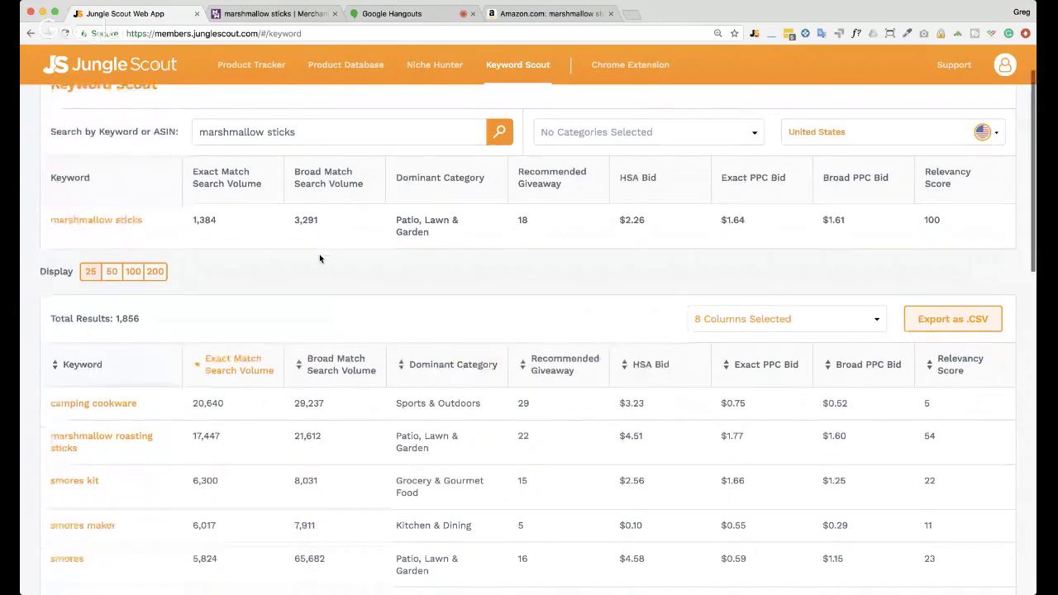
scroll(320, 259, "down", 5)
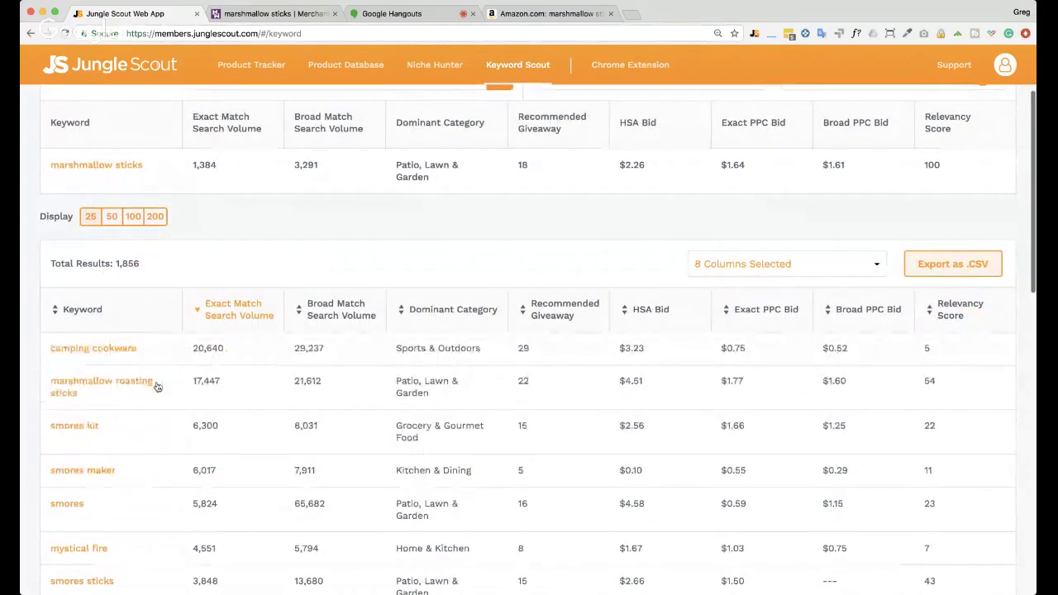
double_click(197, 381)
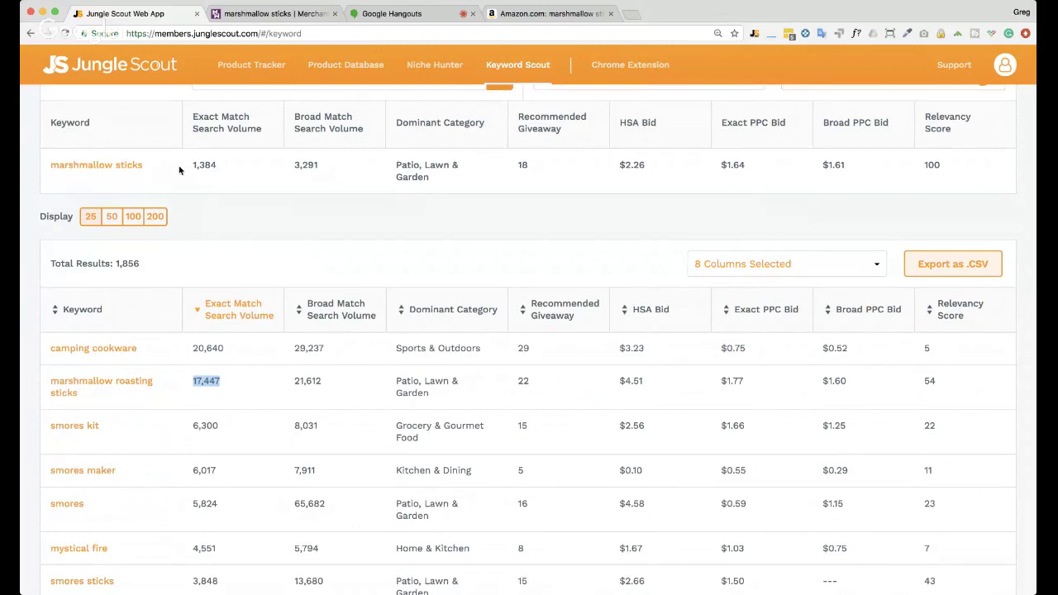
Step: Examine the related keywords such as "smores kit" and "smores sticks" along with their search volumes and categories
scroll(249, 433, "down", 1)
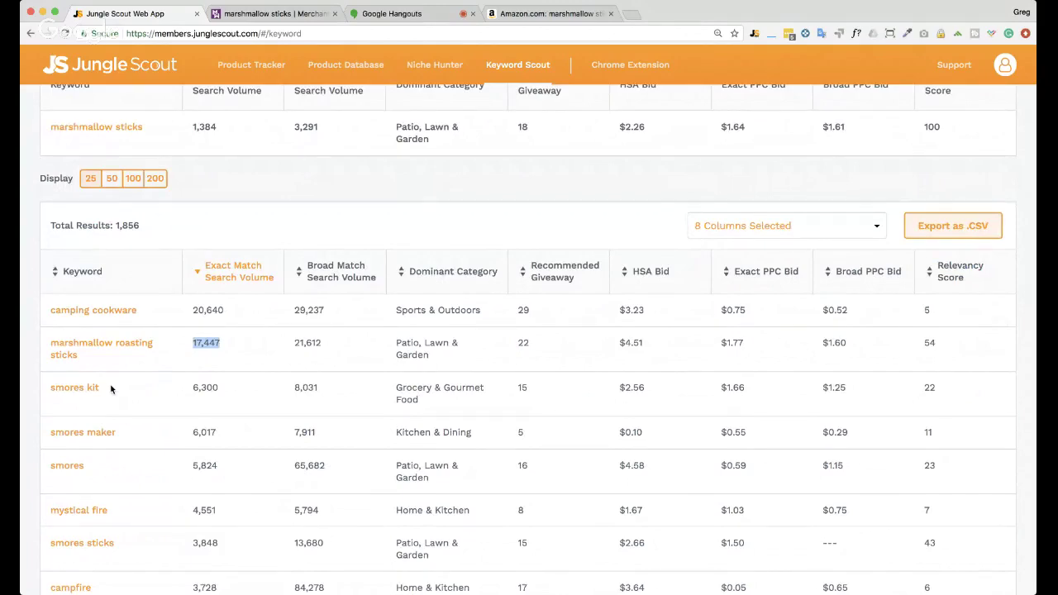
scroll(112, 388, "down", 4)
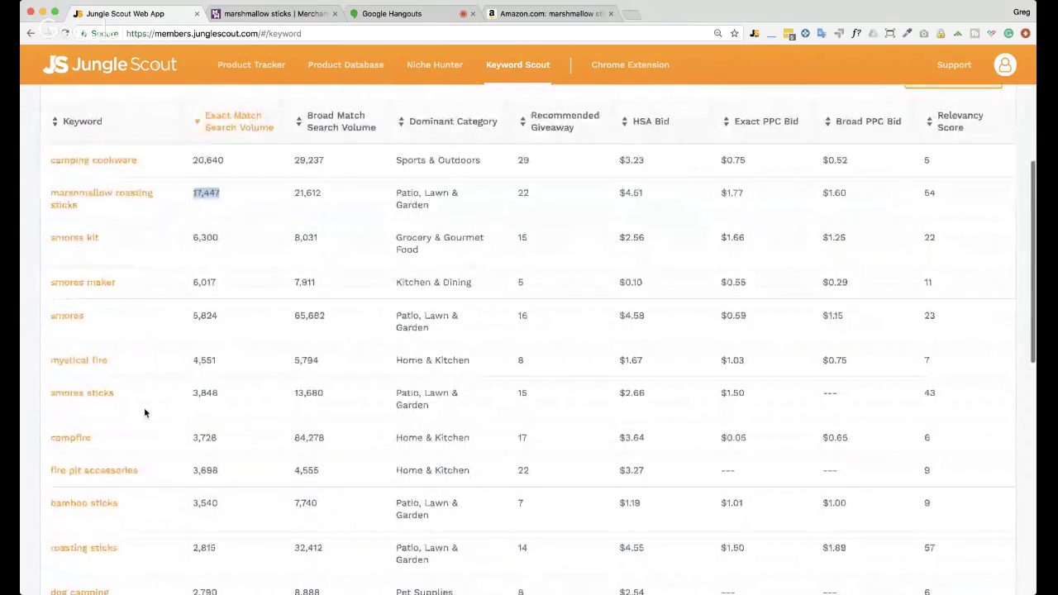
scroll(145, 413, "up", 3)
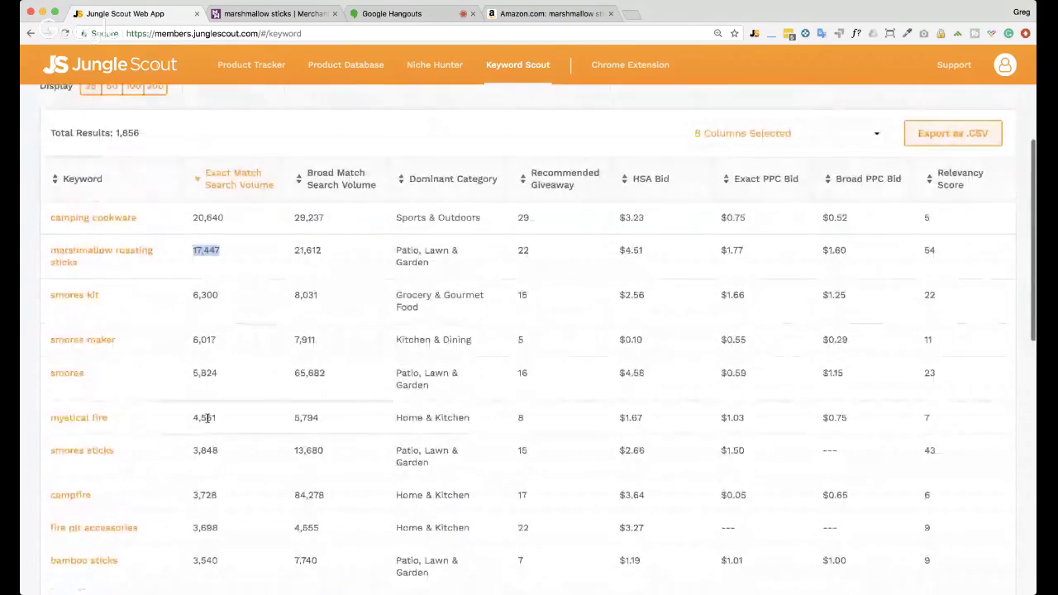
scroll(207, 417, "up", 2)
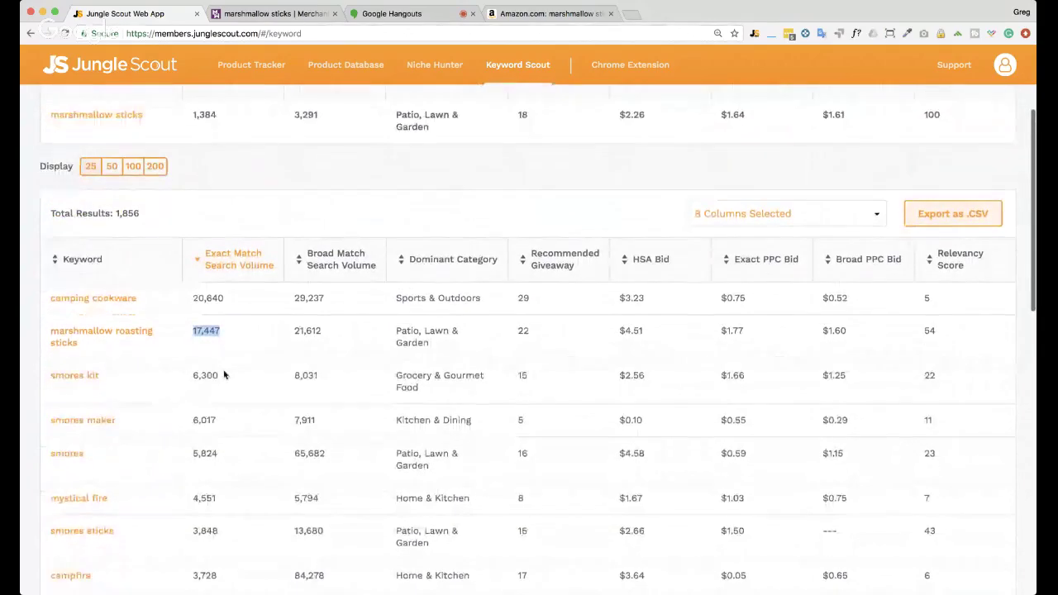
scroll(223, 375, "down", 1)
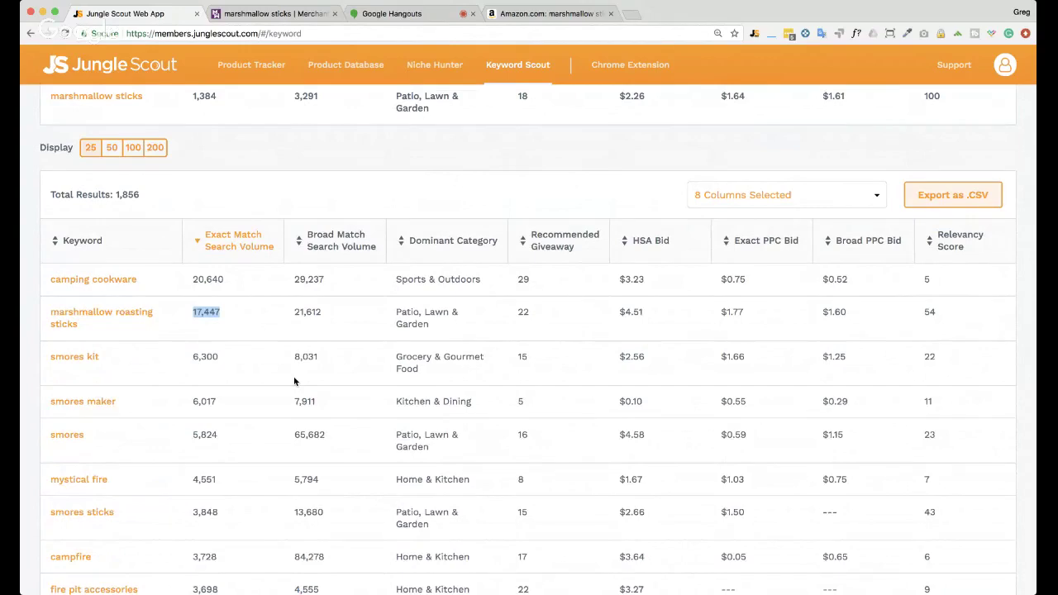
scroll(293, 377, "up", 1)
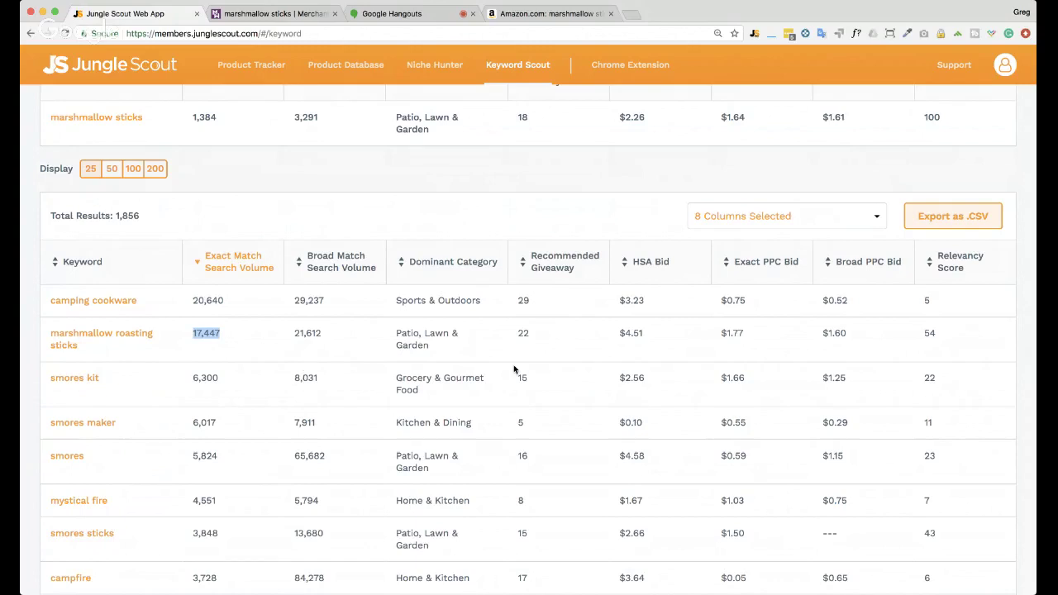
scroll(514, 369, "down", 3)
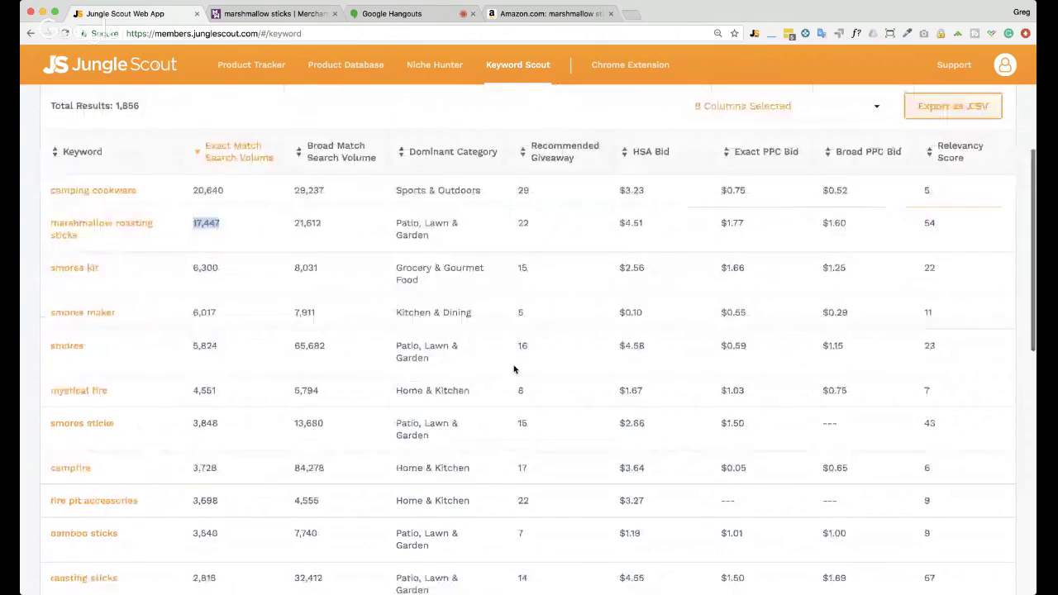
scroll(514, 369, "down", 10)
Step: Sort the related keywords by broad match search volume from highest to lowest
scroll(514, 369, "up", 10)
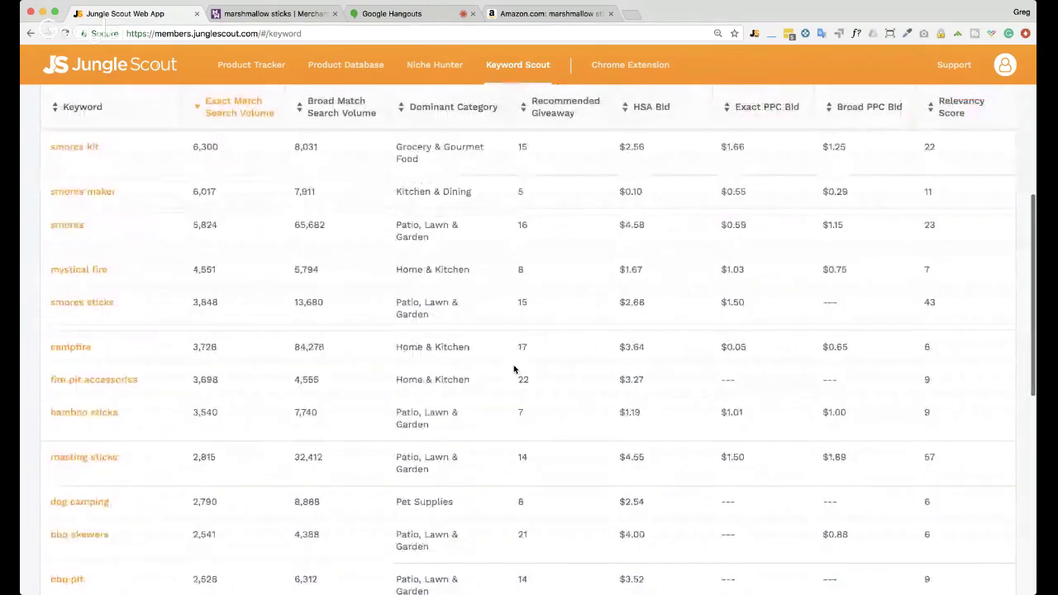
scroll(514, 369, "up", 6)
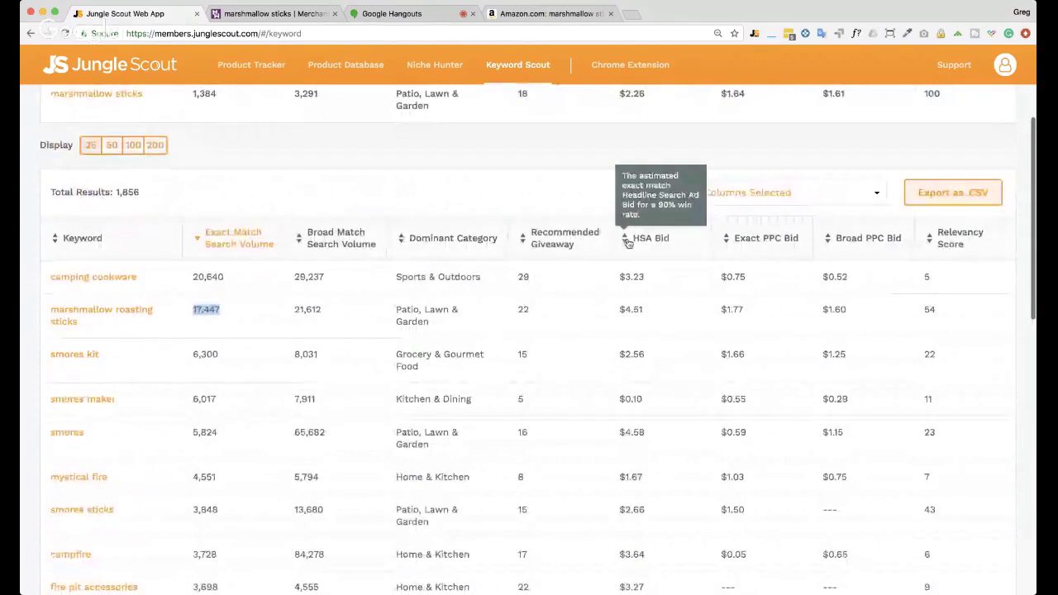
left_click(308, 252)
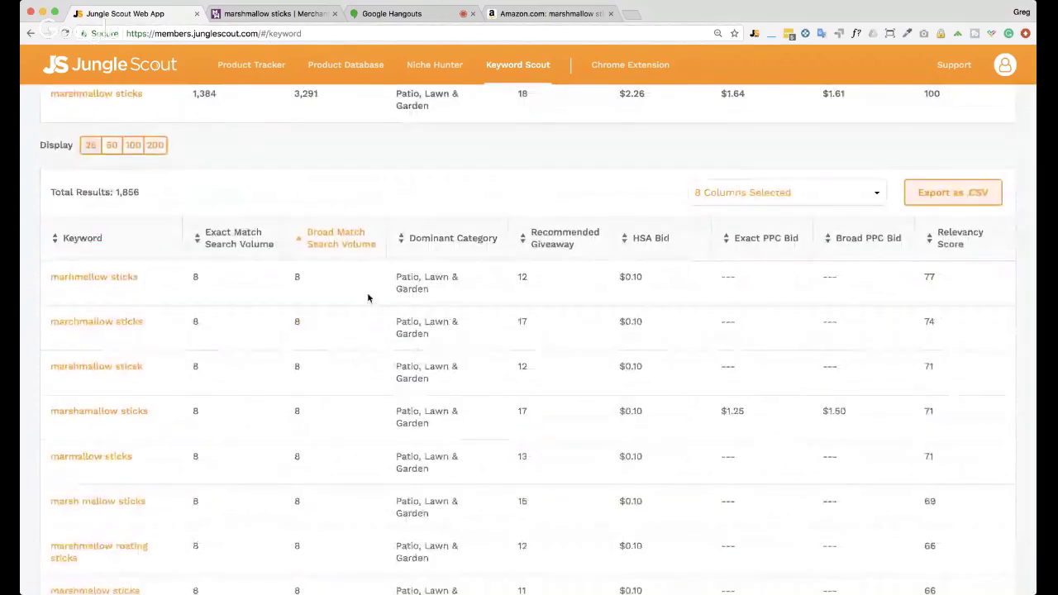
left_click(337, 246)
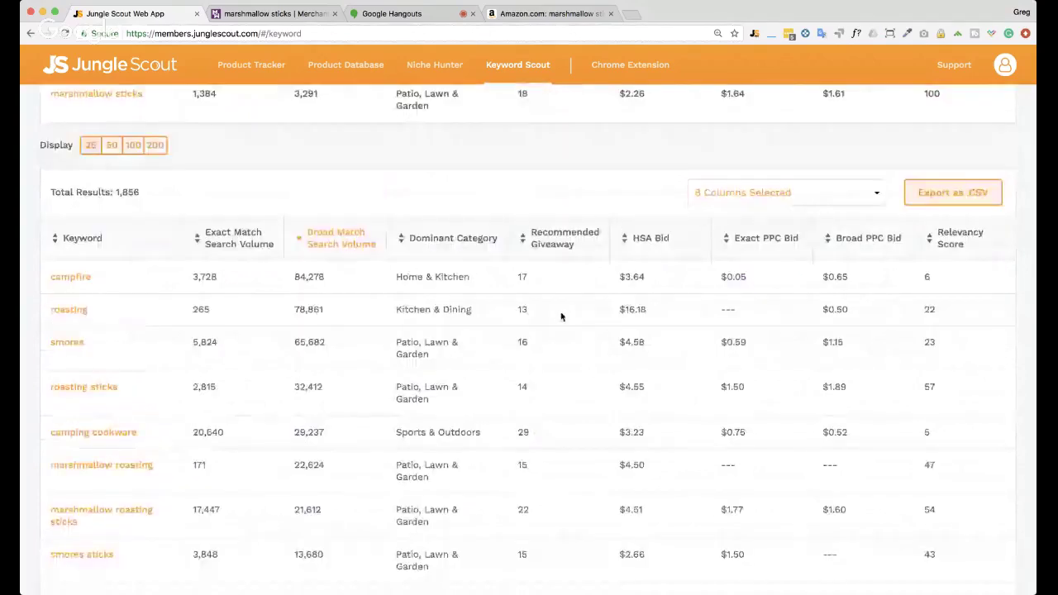
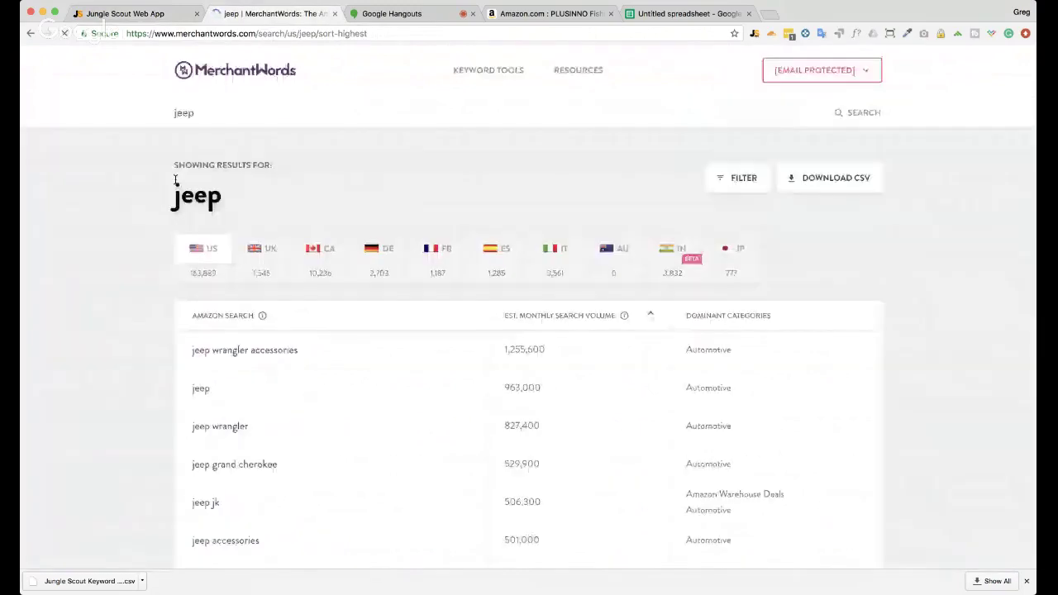
Step: Review the MerchantWords US keywords and estimated monthly search volumes for "jeep", and return to Jungle Scout's jeep keywords for comparison
scroll(158, 216, "down", 5)
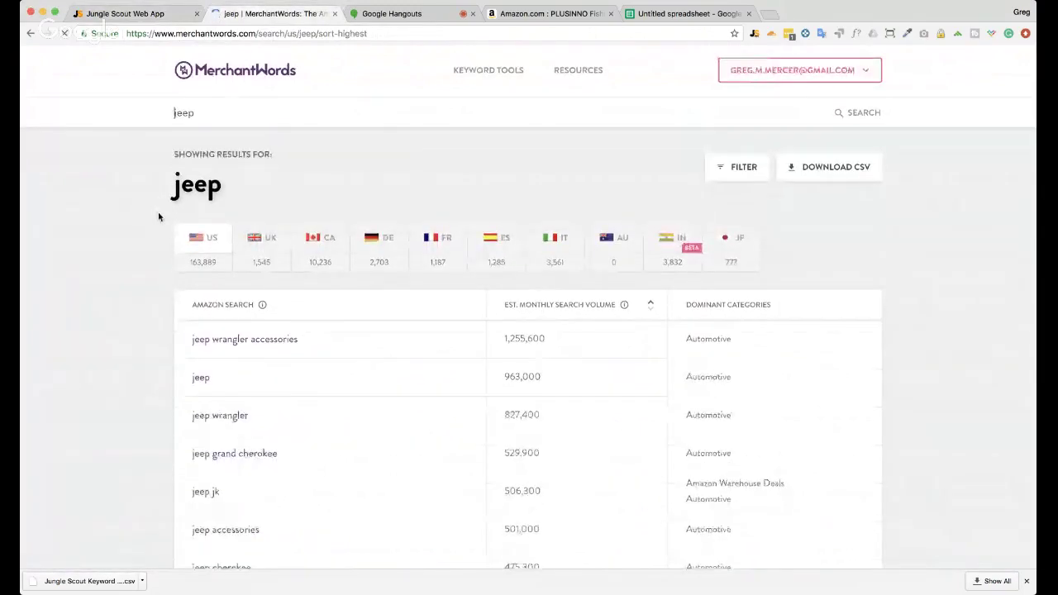
scroll(159, 217, "down", 5)
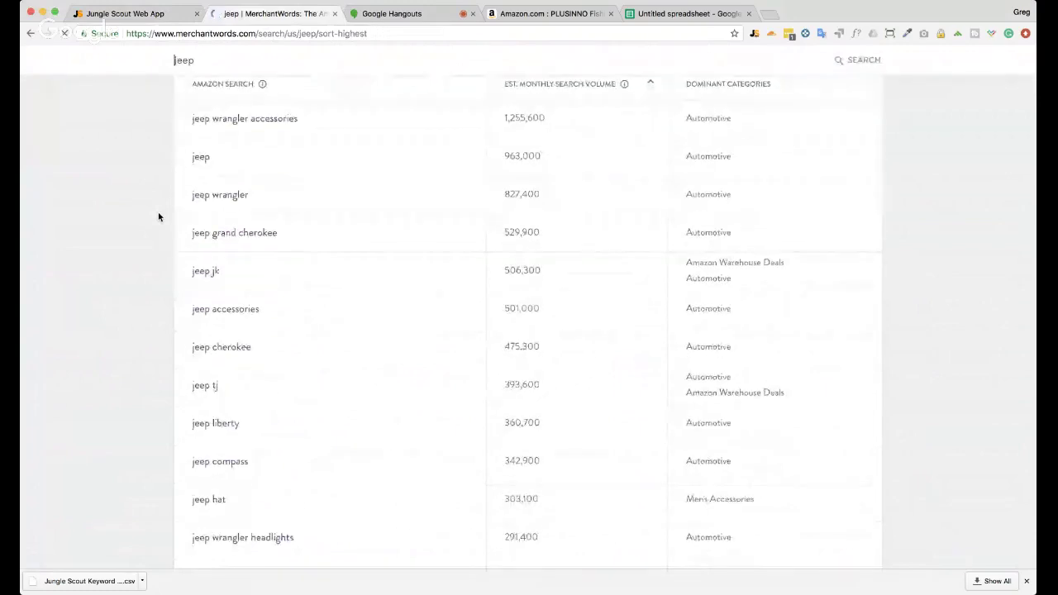
scroll(427, 295, "down", 4)
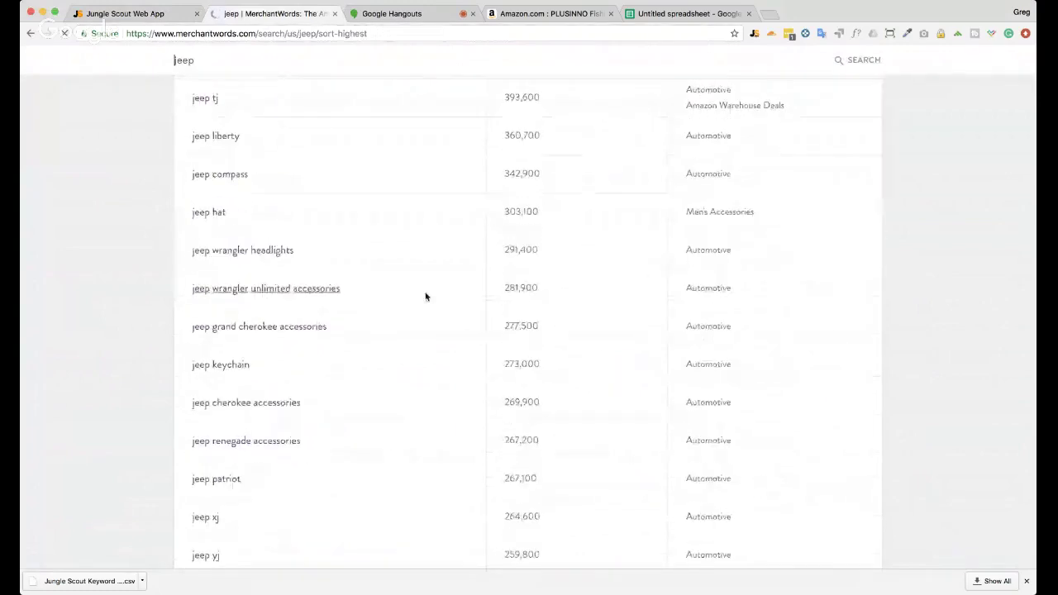
scroll(460, 323, "down", 8)
scroll(461, 321, "down", 2)
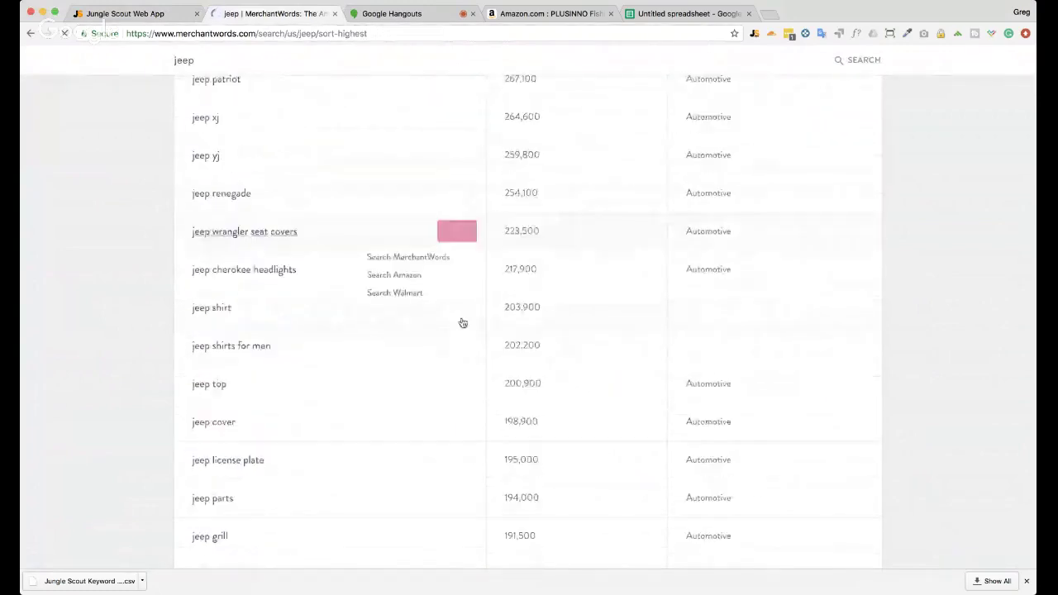
scroll(461, 322, "down", 3)
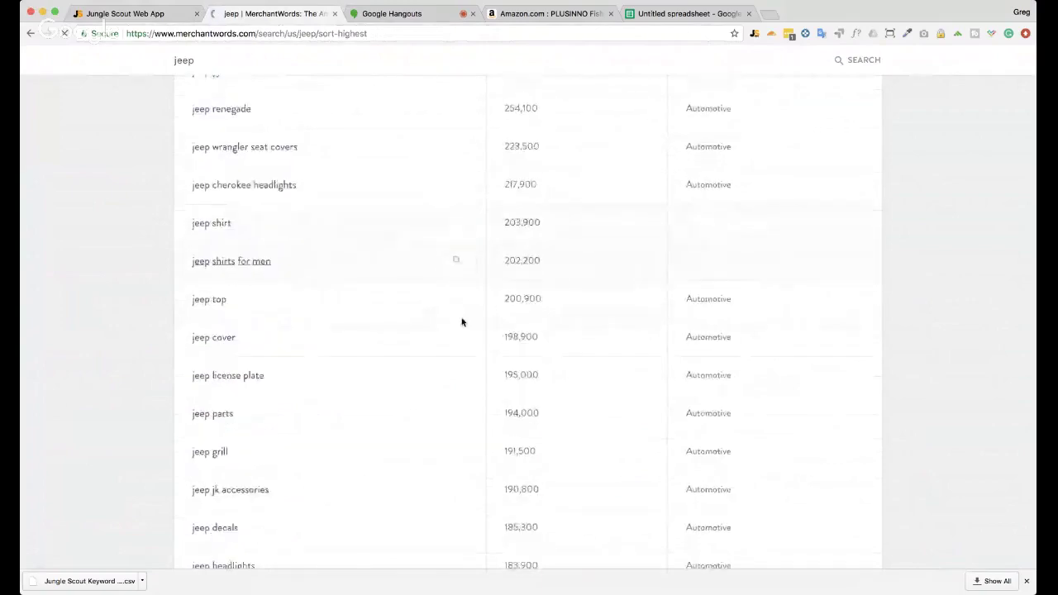
left_click(165, 14)
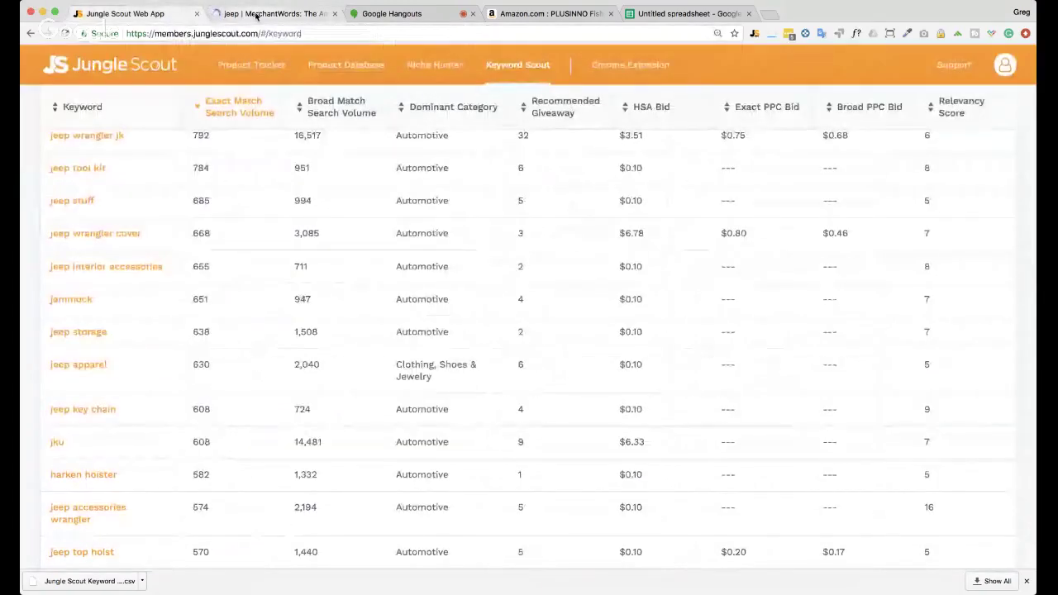
Step: Switch to MerchantWords and review the lower-ranked "jeep" keywords with their estimated monthly search volumes
left_click(256, 14)
scroll(415, 411, "down", 4)
scroll(415, 411, "down", 5)
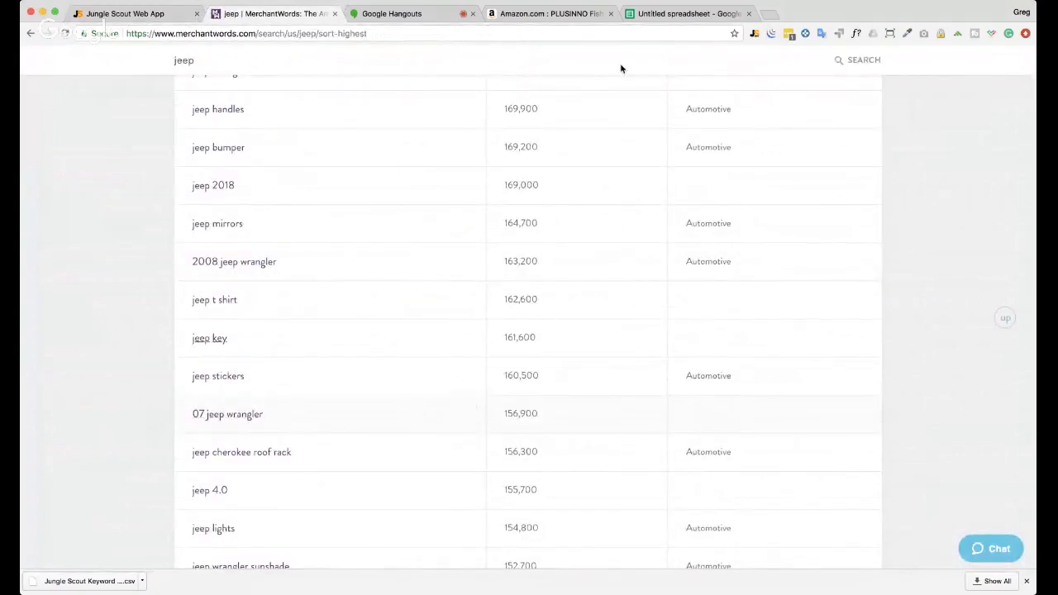
Step: Switch to Amazon and enter "jeep" in the product search to view its autocomplete suggestions
left_click(514, 15)
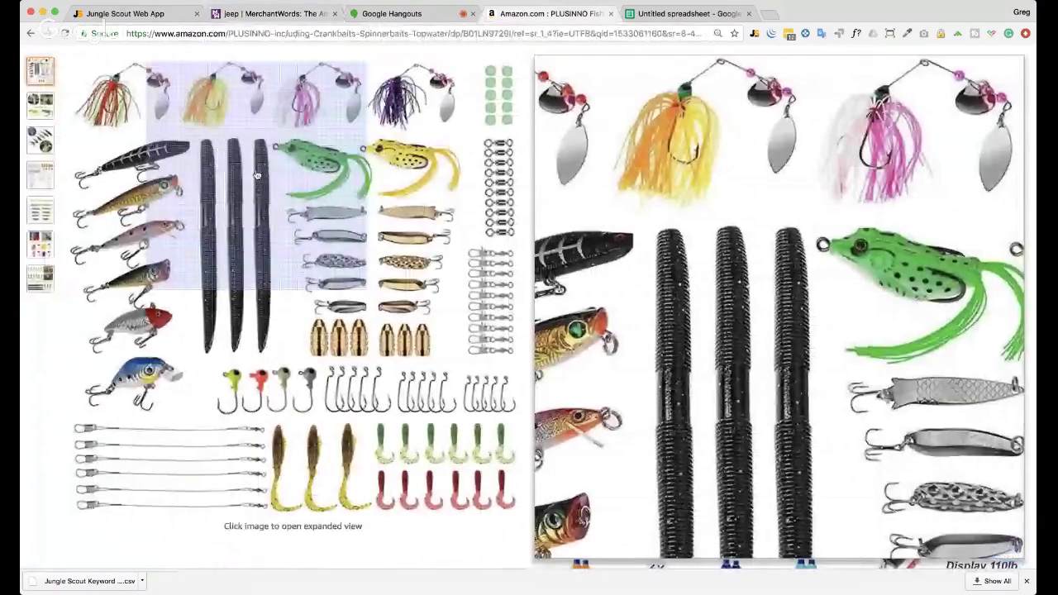
scroll(257, 176, "up", 3)
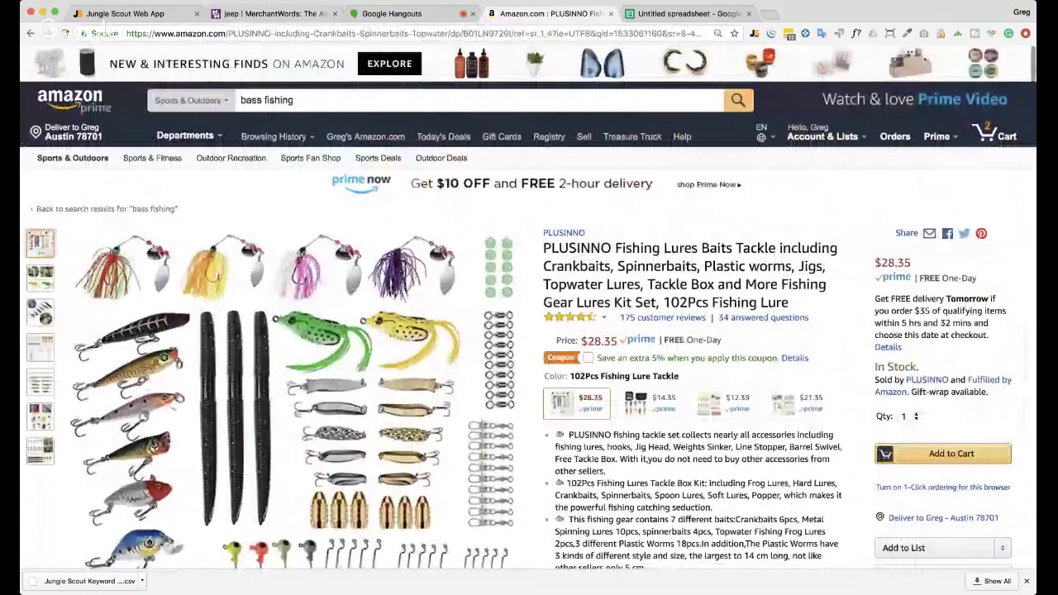
triple_click(304, 96)
type("jeep")
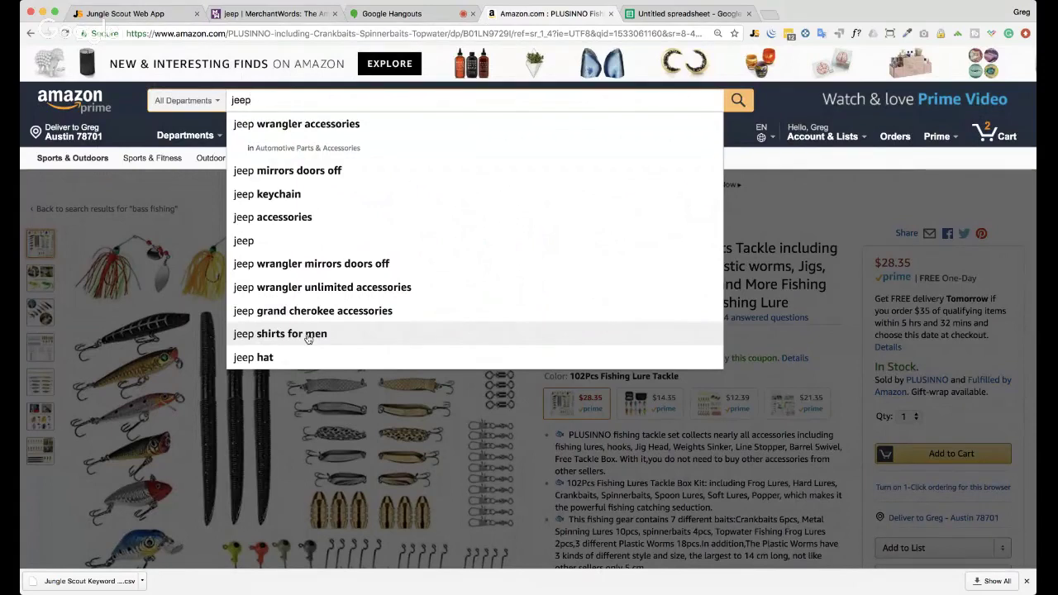
Step: Return to Jungle Scout and run a Keyword Scout search for "bass fishing"
left_click(175, 14)
scroll(239, 261, "up", 10)
double_click(248, 198)
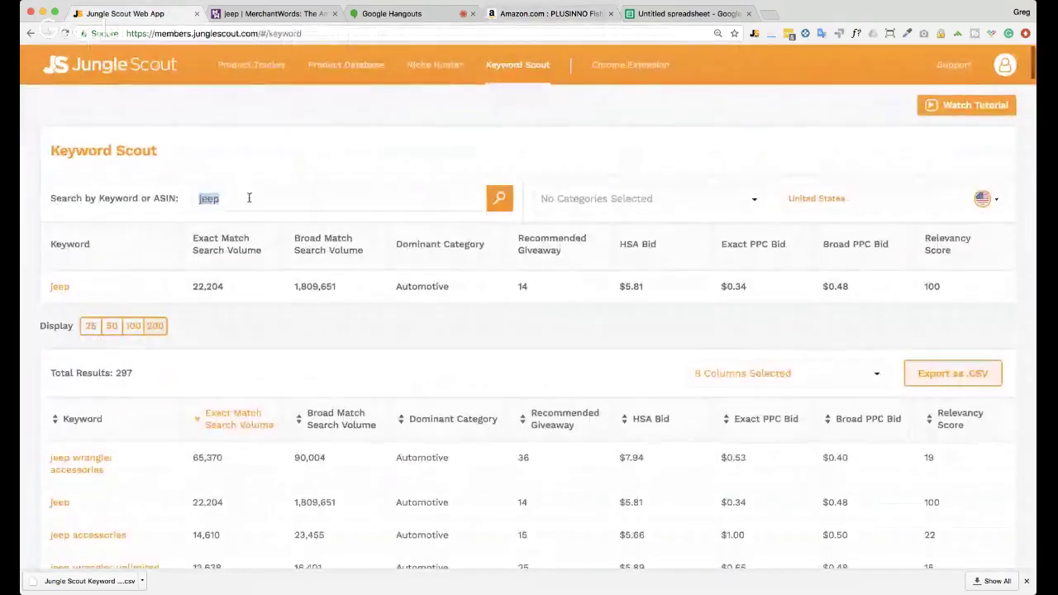
type("bass fishing")
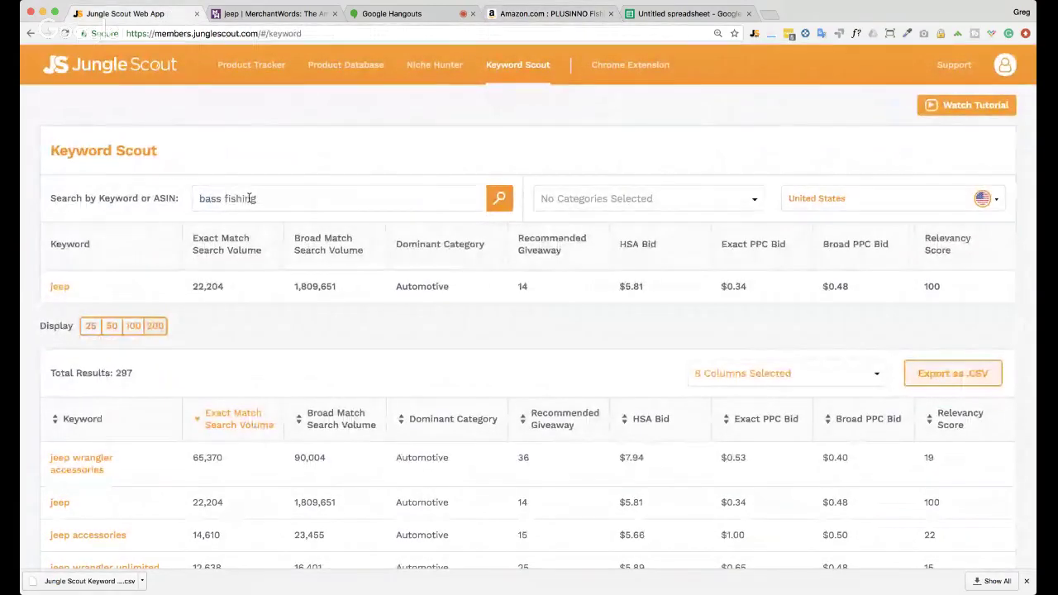
key("Return")
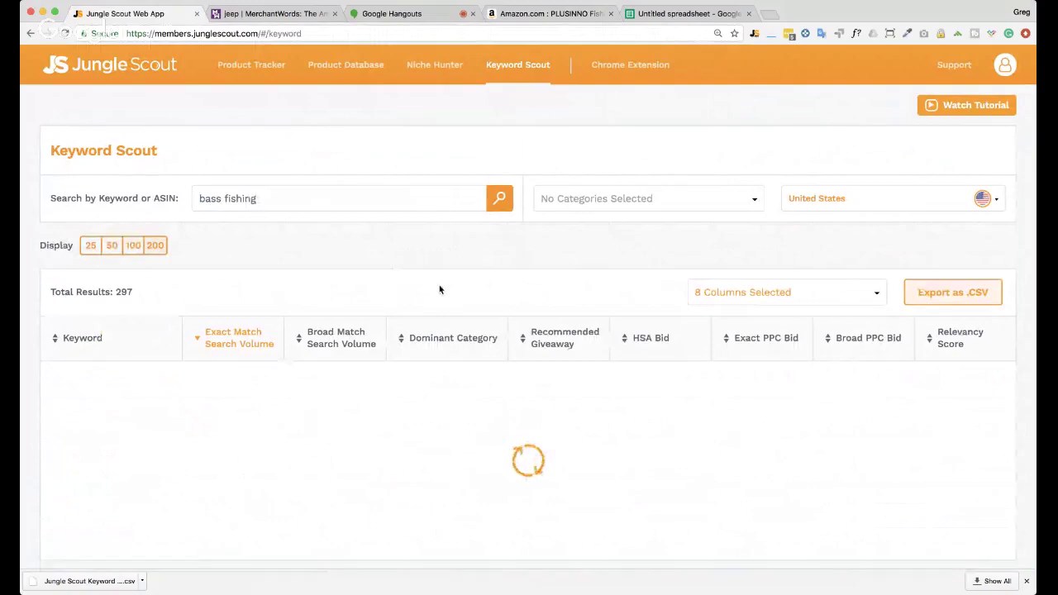
Step: Examine the "bass fishing" search volumes and the highest-volume related keywords, particularly "tackle box"
scroll(440, 288, "down", 4)
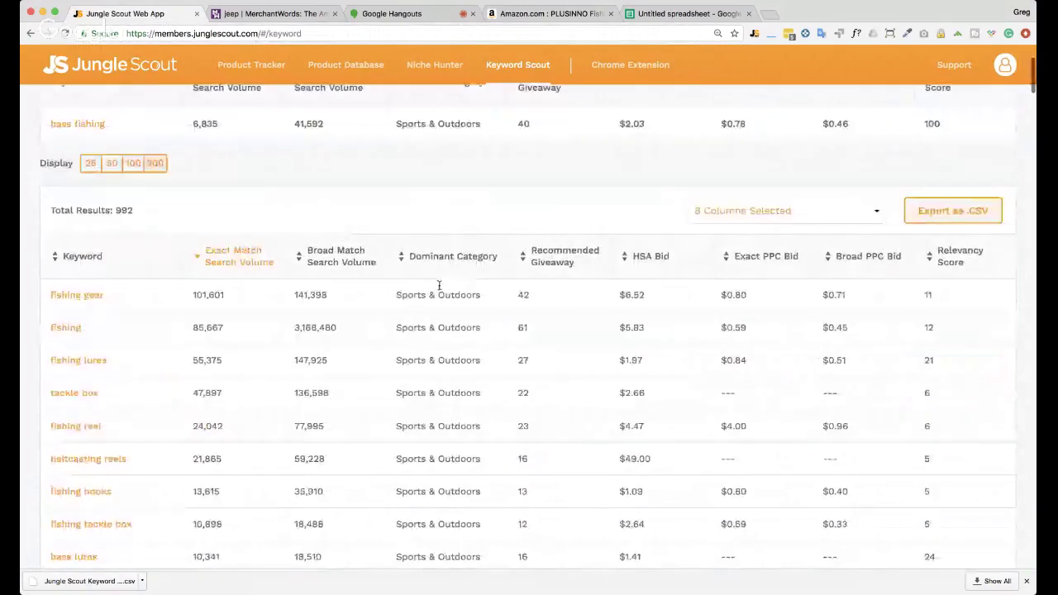
scroll(439, 285, "up", 3)
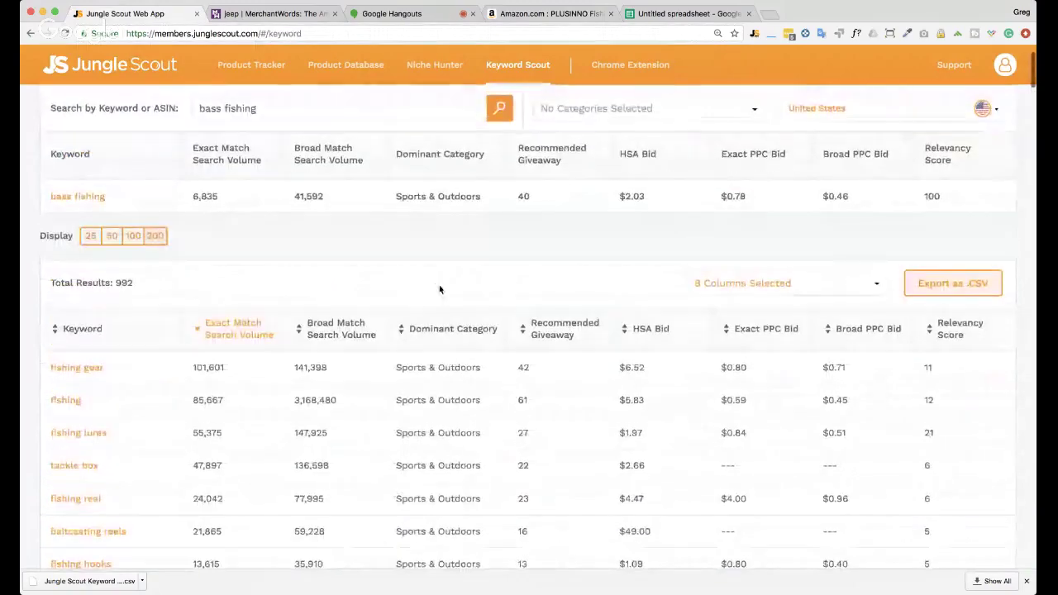
scroll(227, 356, "down", 3)
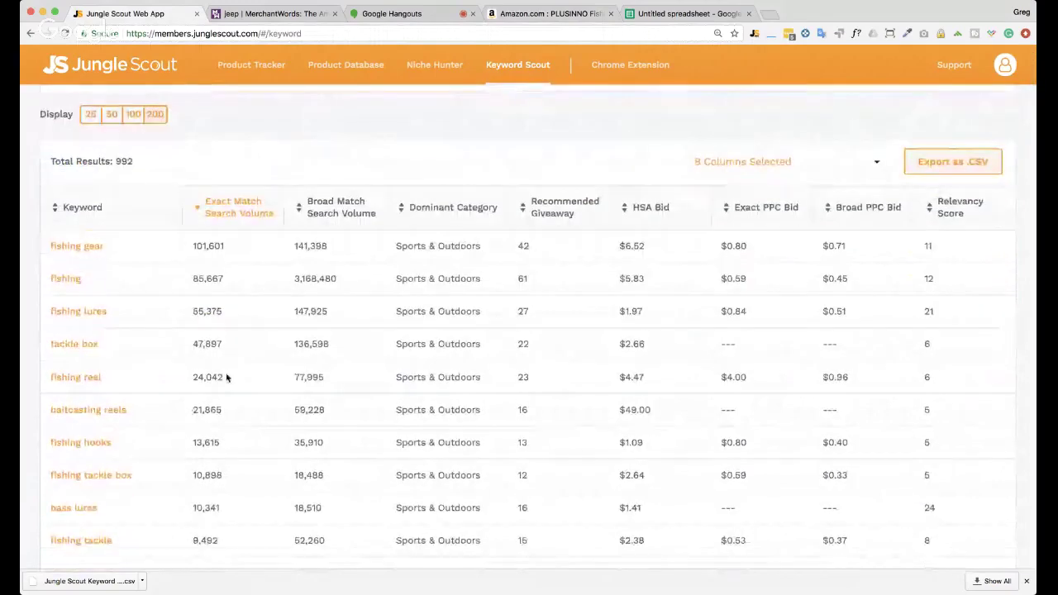
left_click_drag(108, 353, 51, 346)
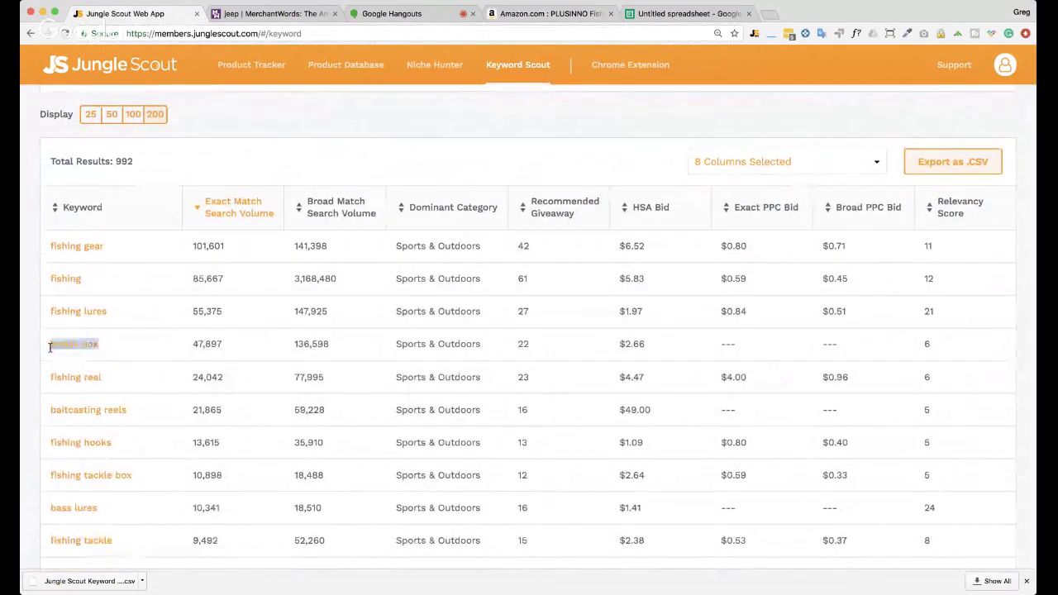
left_click(128, 346)
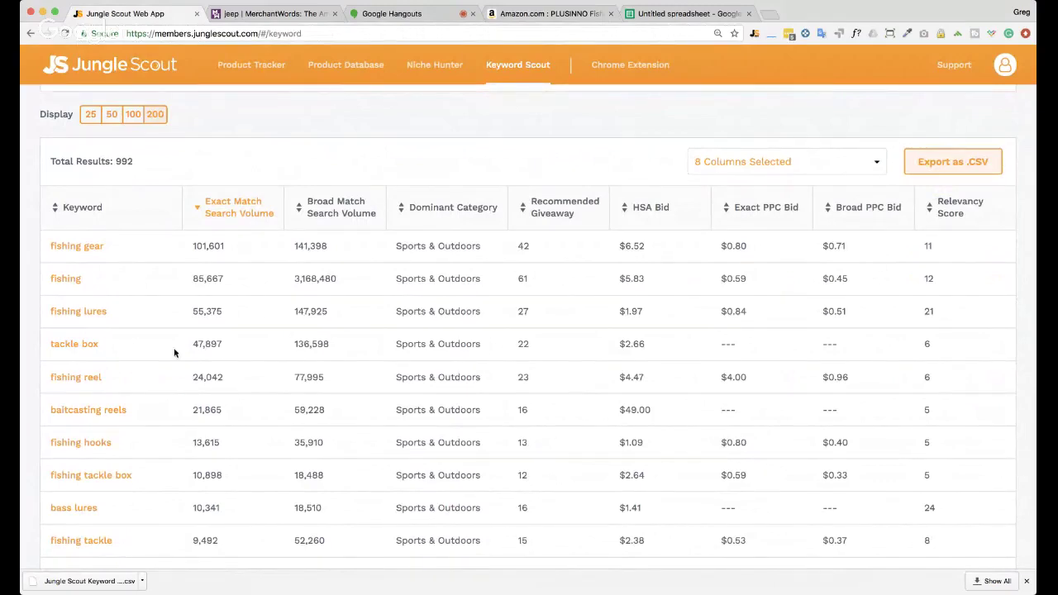
Step: Examine the related keywords further down the list, noting ones without the search phrase such as "shimano reel"
scroll(192, 353, "down", 1)
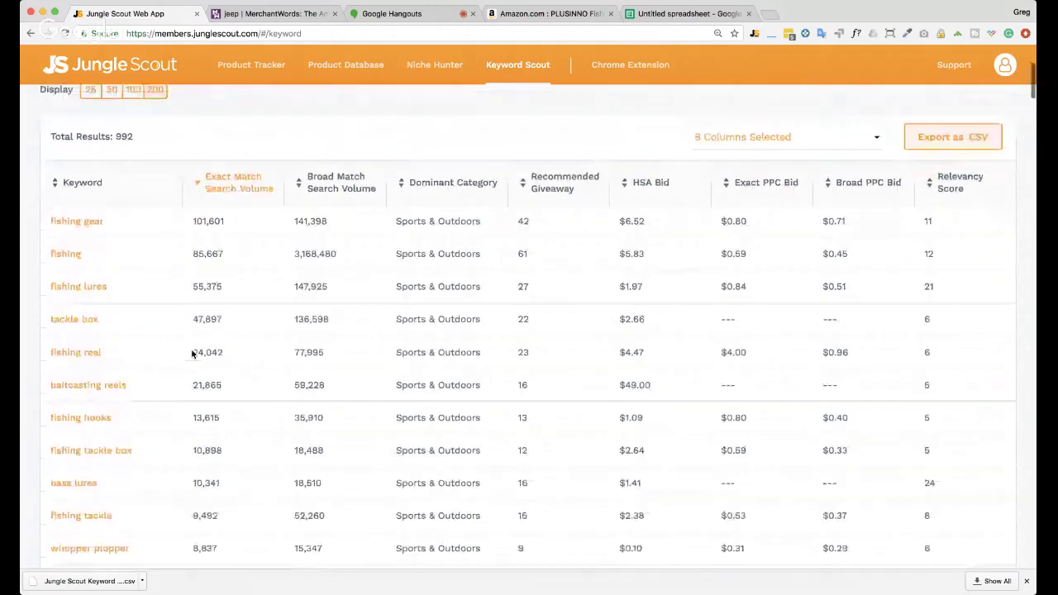
scroll(192, 354, "down", 5)
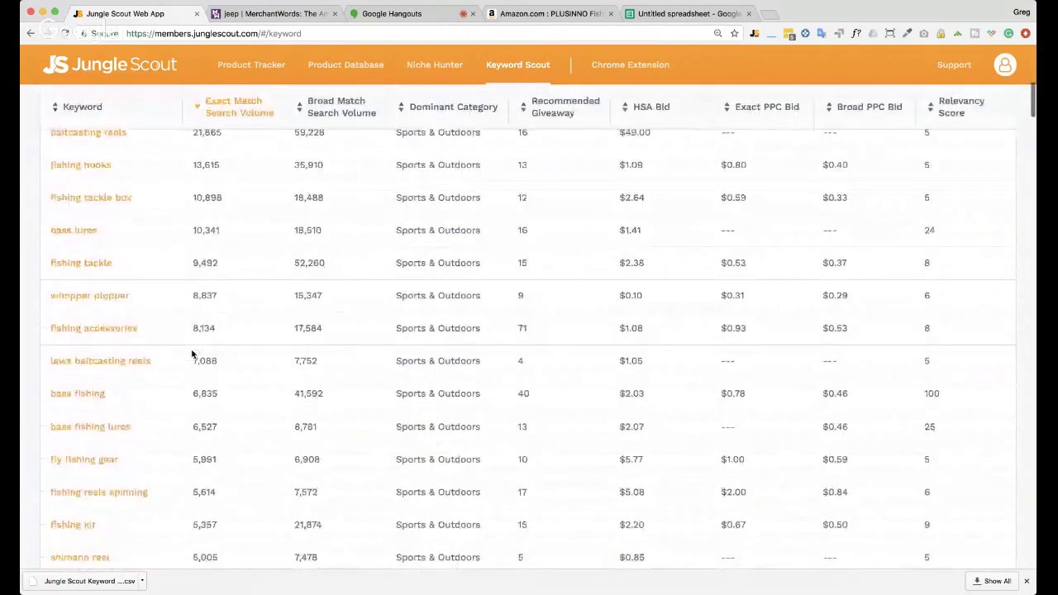
scroll(192, 353, "down", 2)
scroll(191, 354, "down", 3)
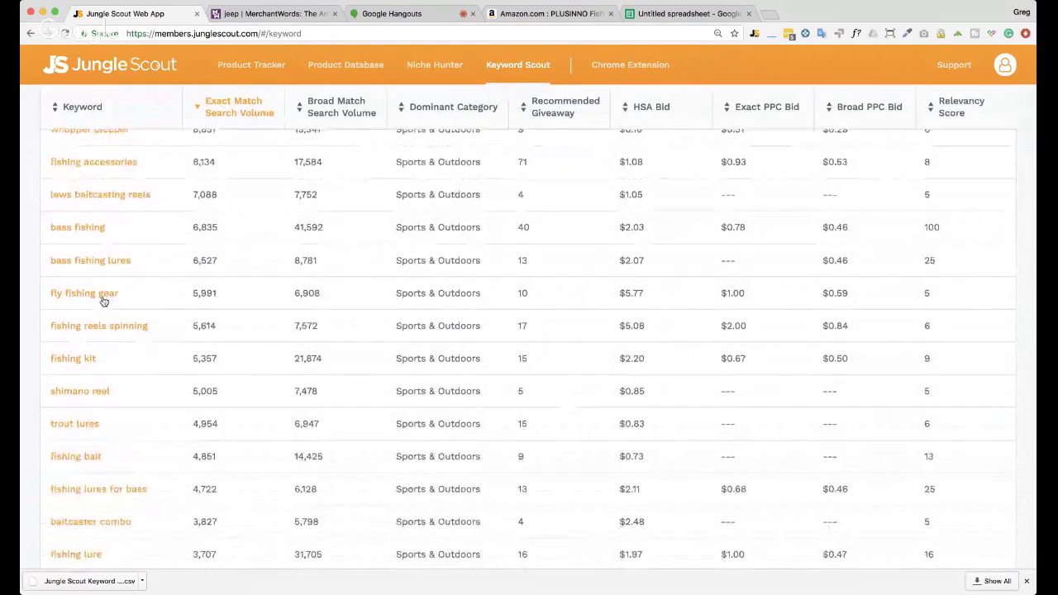
left_click_drag(113, 402, 44, 393)
left_click(162, 404)
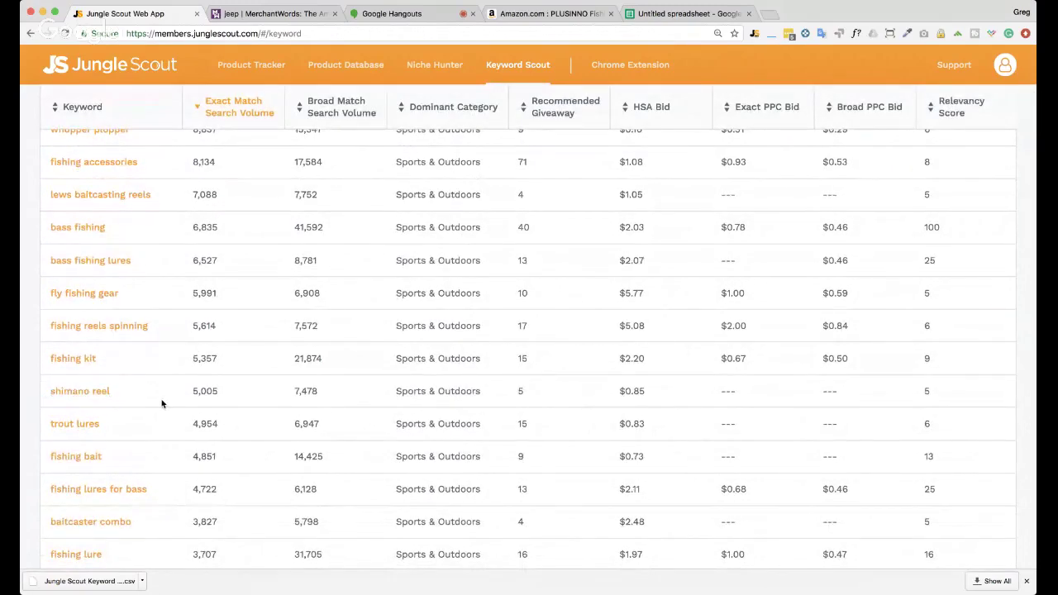
Step: Switch to MerchantWords and search its US keywords for "bass fishing"
left_click(264, 13)
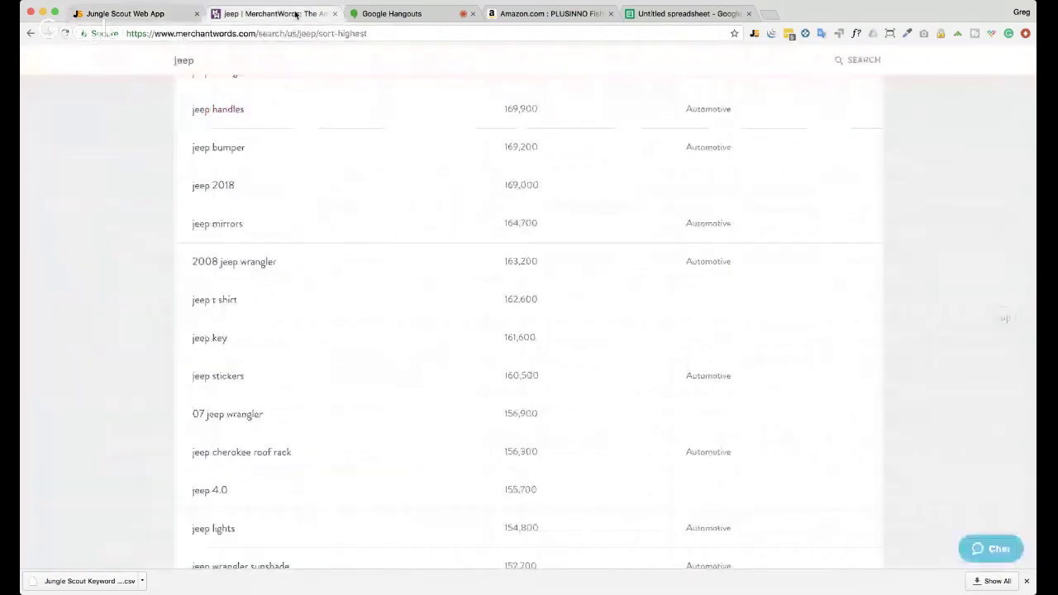
double_click(207, 60)
type("bass fishi")
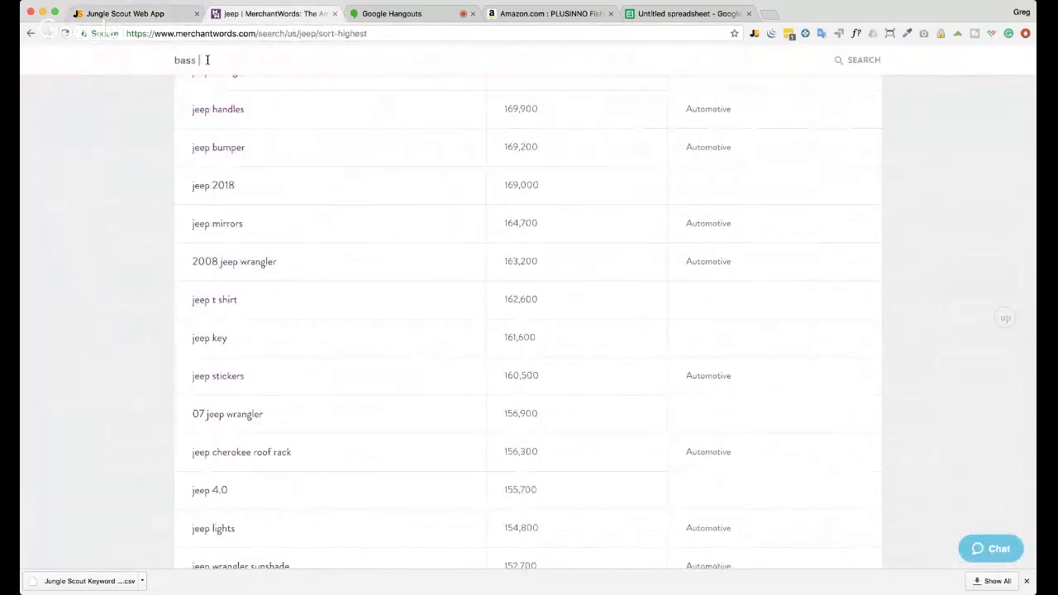
type("ng")
key("Return")
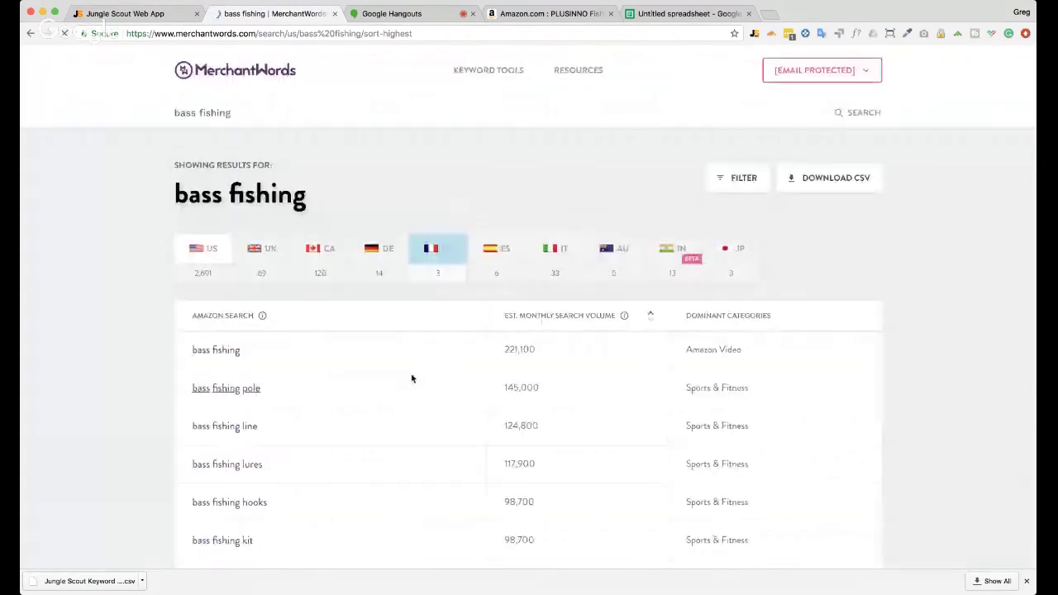
Step: Review the MerchantWords "bass fishing" keyword variations and their estimated monthly volumes down to "fishing bass"
scroll(412, 379, "down", 5)
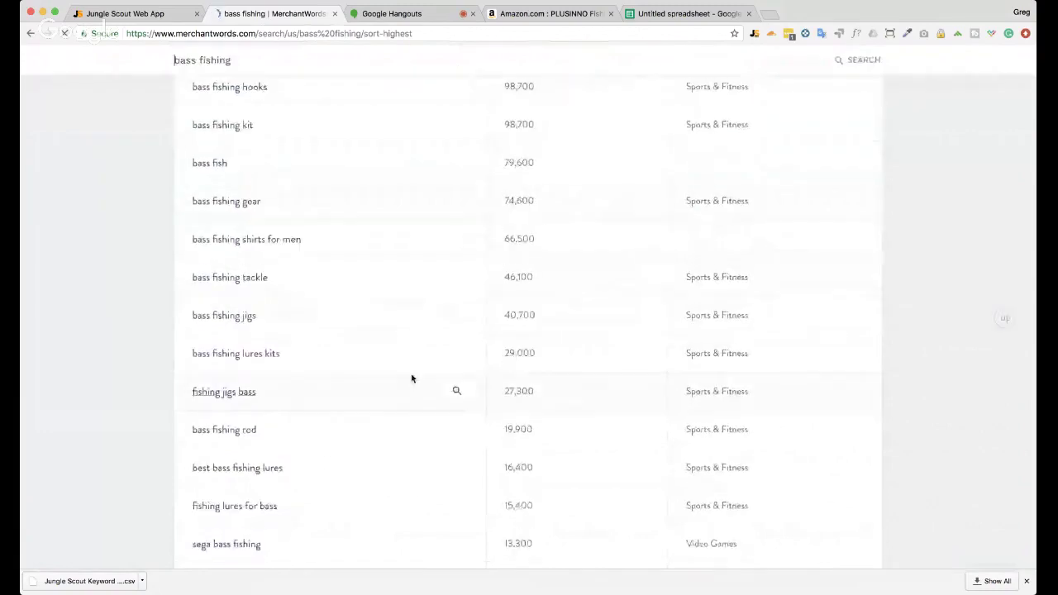
scroll(412, 378, "down", 6)
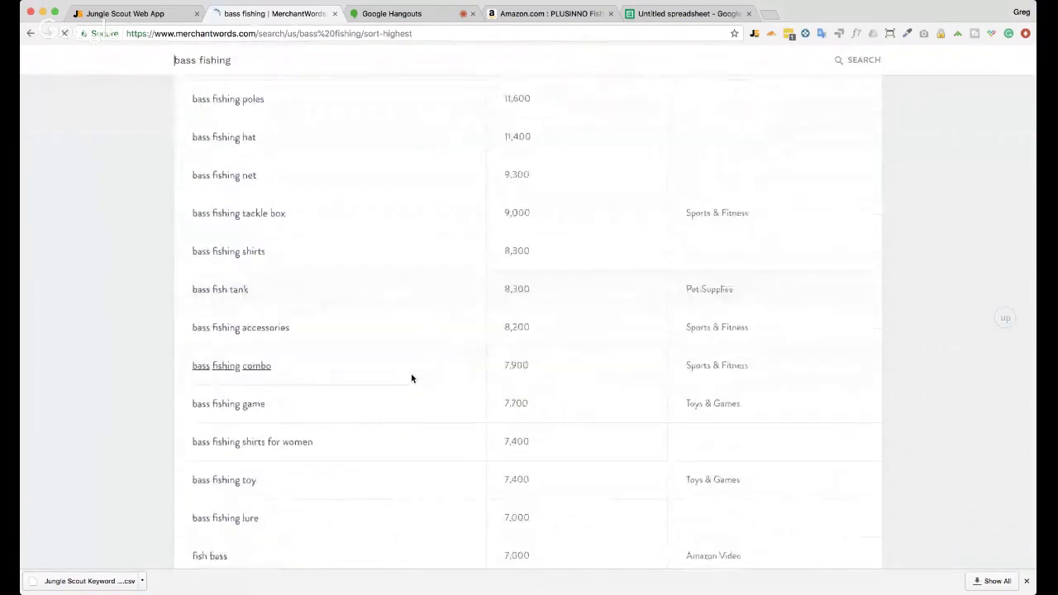
scroll(411, 378, "down", 2)
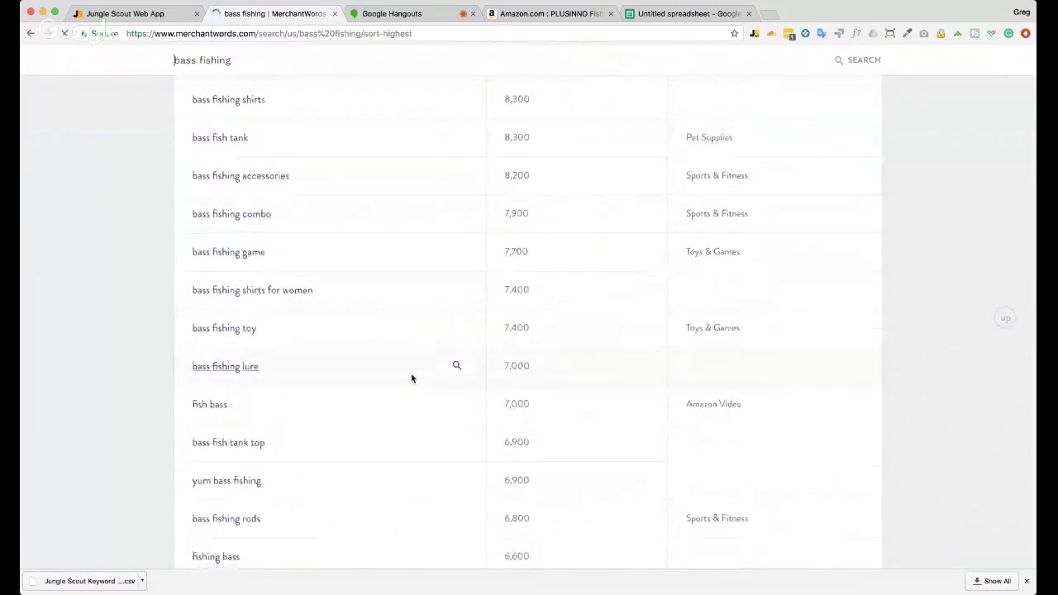
scroll(412, 378, "down", 2)
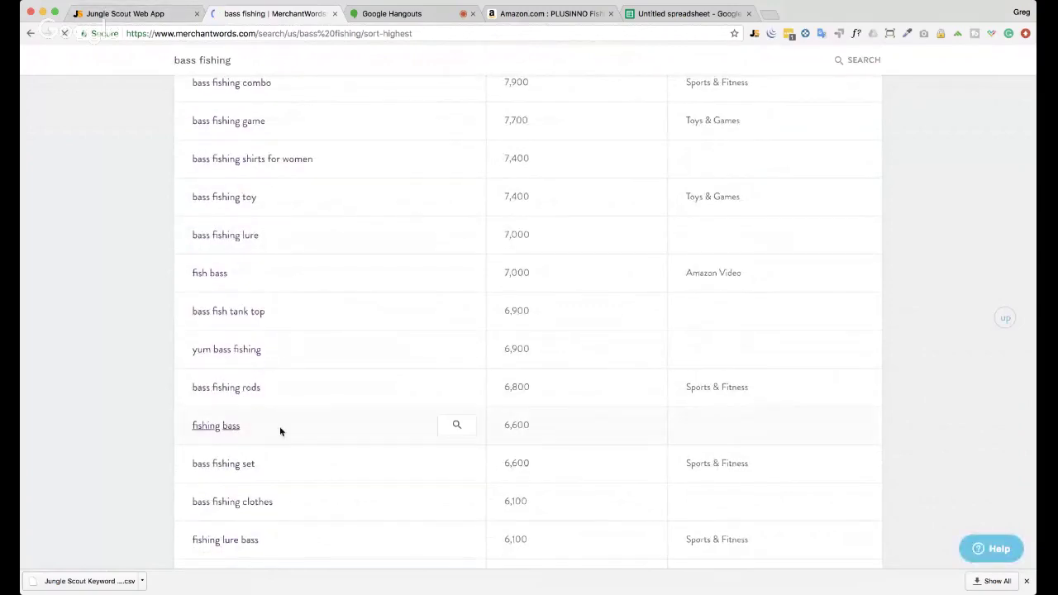
left_click(212, 429)
Step: Compare Jungle Scout's related keywords "shimano reel" and "whopper plopper" with the MerchantWords list for "bass fishing"
left_click(127, 15)
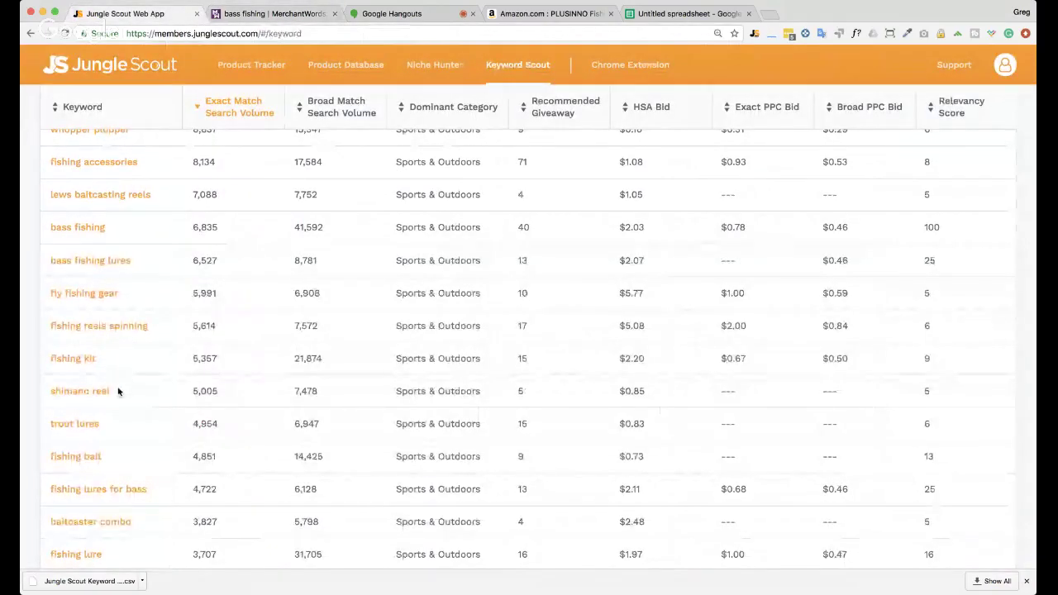
left_click_drag(115, 392, 60, 392)
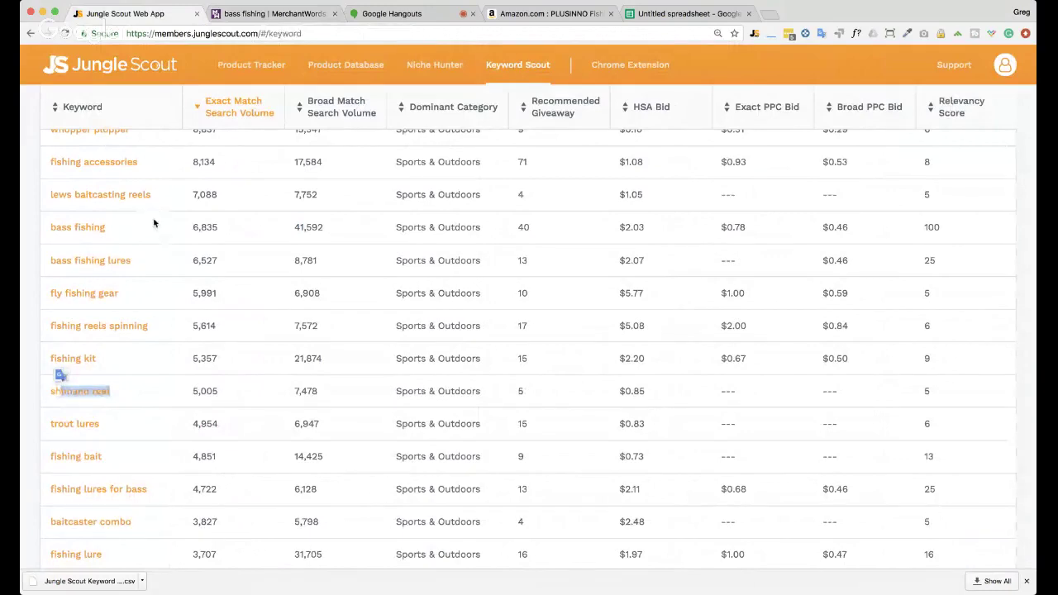
scroll(170, 199, "up", 1)
scroll(171, 199, "up", 2)
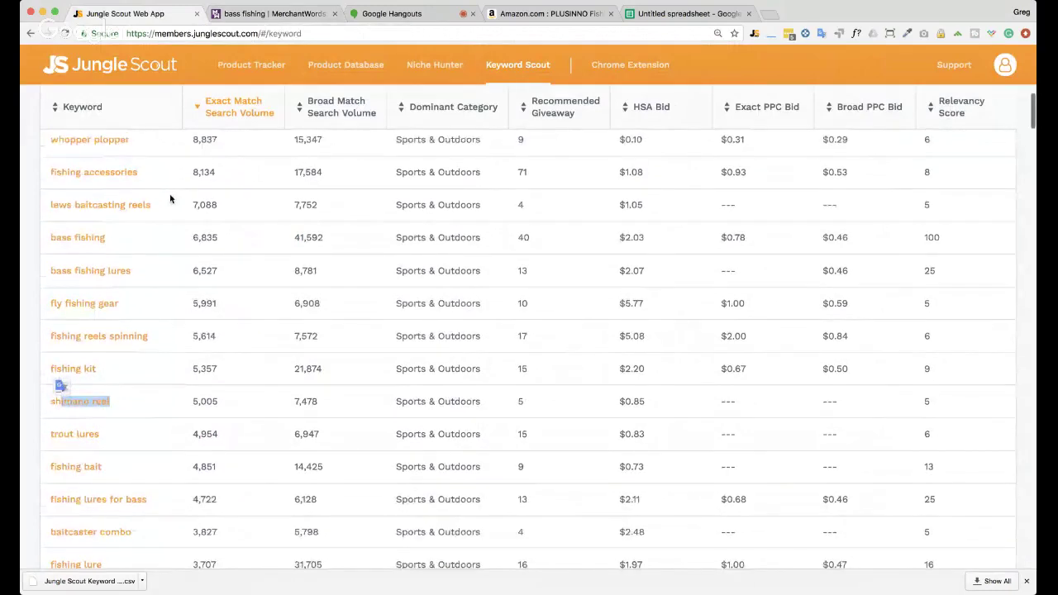
scroll(171, 198, "up", 1)
left_click_drag(149, 241, 52, 243)
scroll(151, 258, "up", 2)
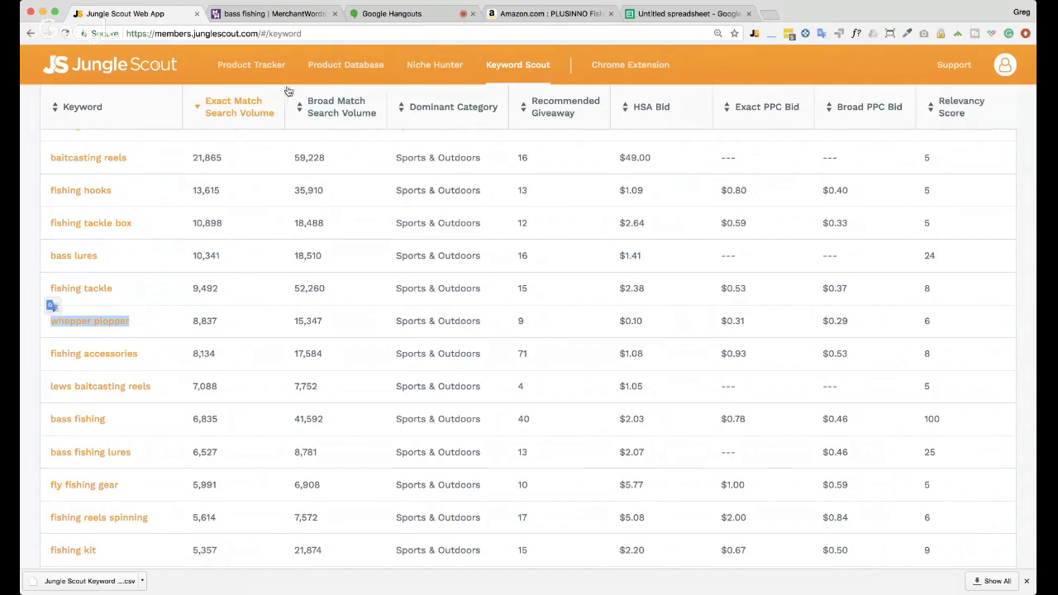
left_click(281, 14)
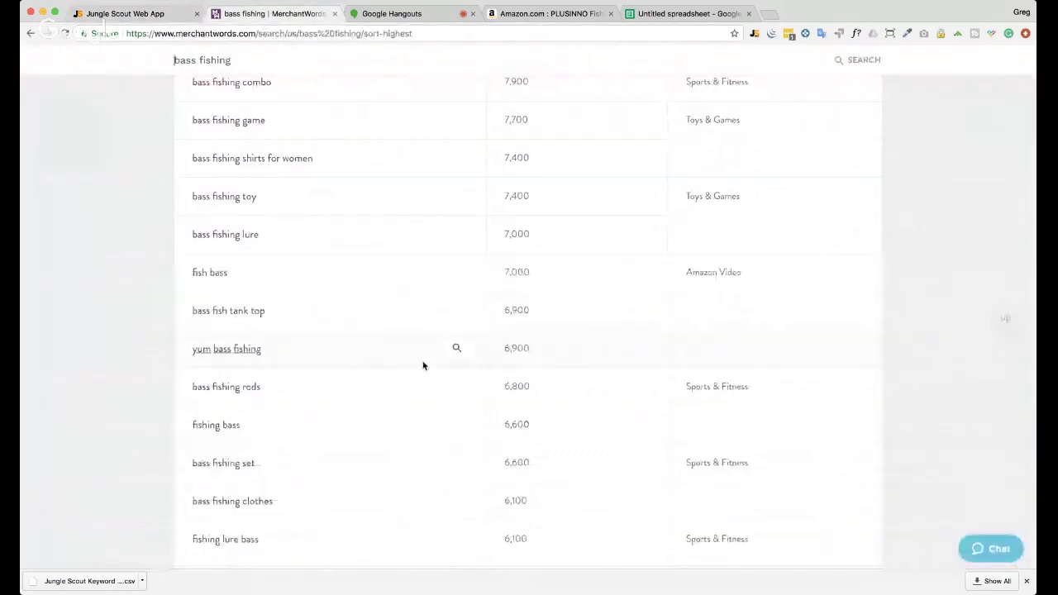